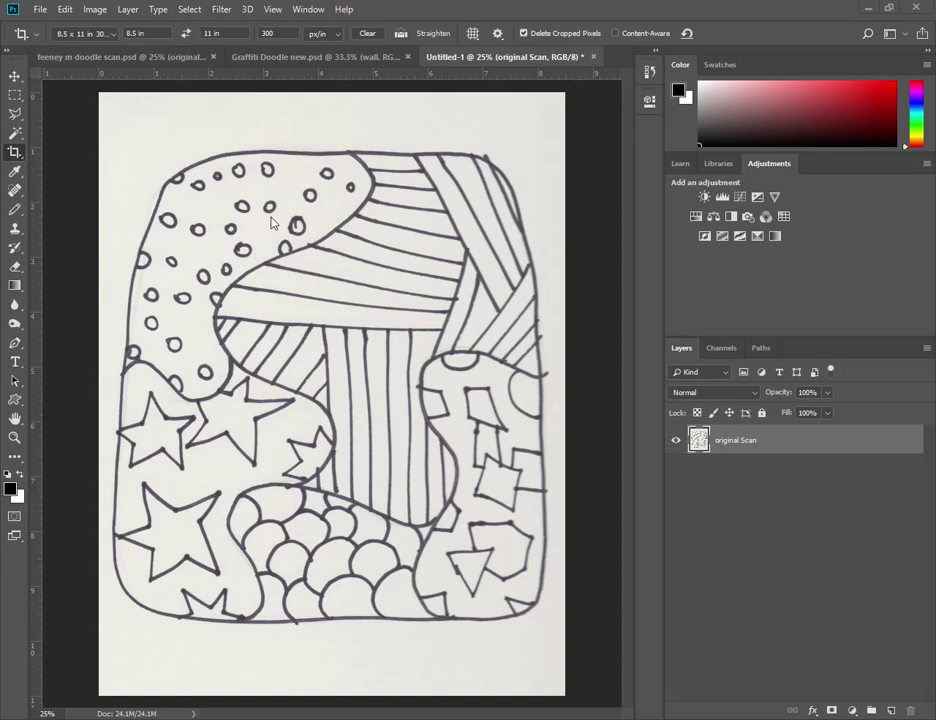
left_click_drag(180, 160, 206, 196)
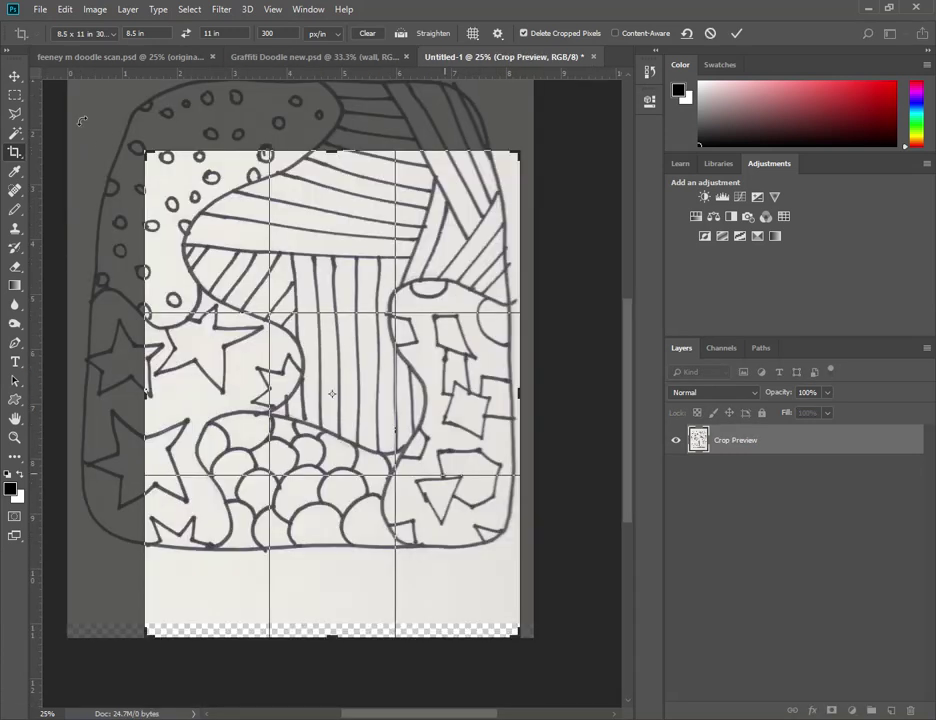
left_click(15, 76)
left_click(545, 275)
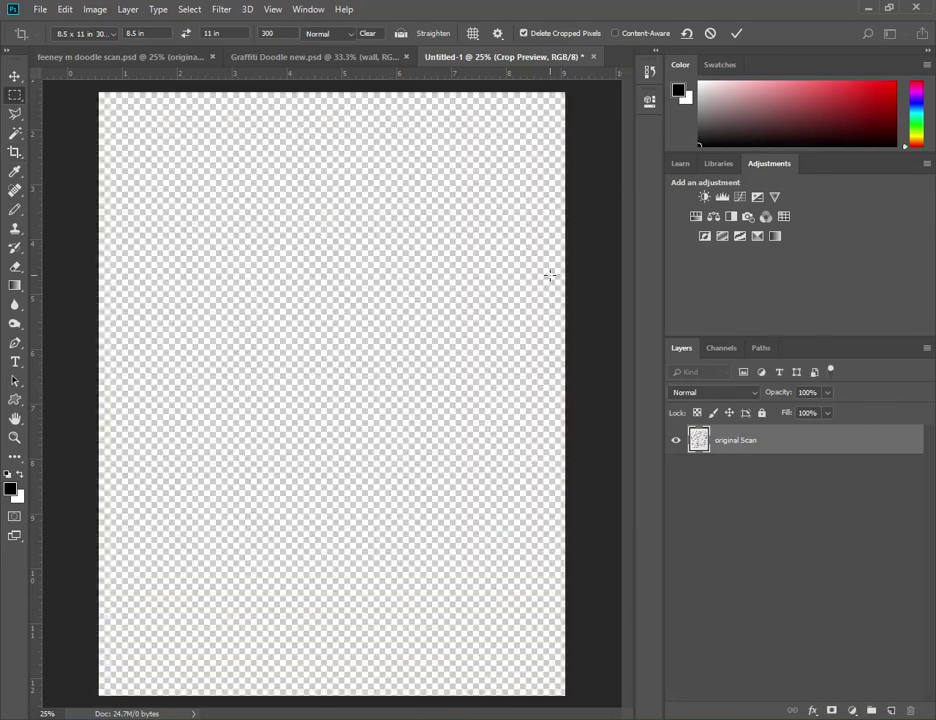
- Examine the scanned doodle up close, checking the marker line edges, ink tone and paper texture
left_click(15, 438)
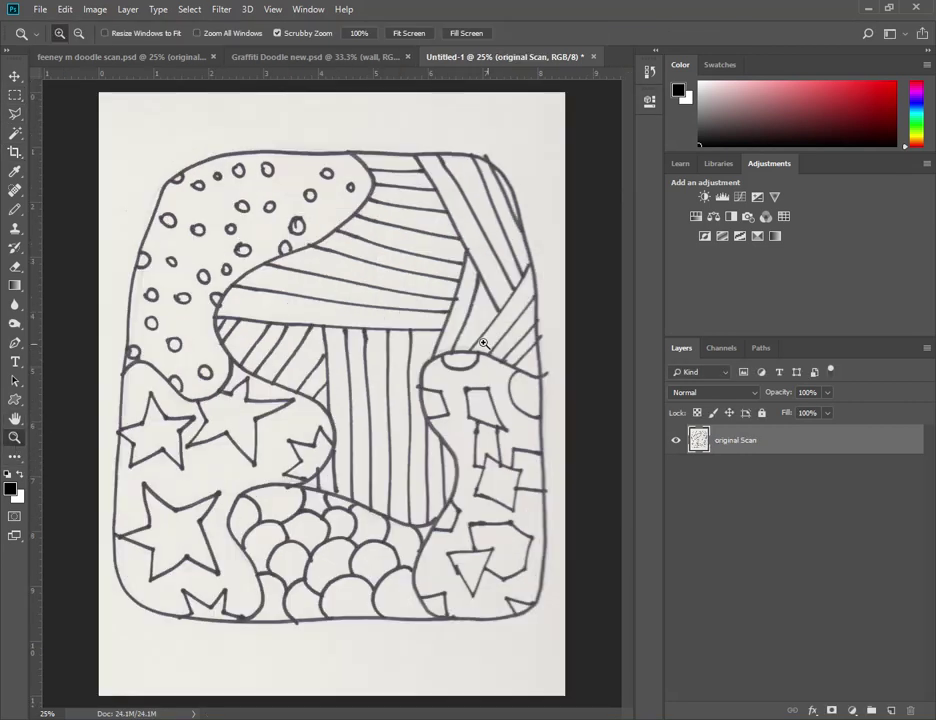
left_click_drag(191, 328, 167, 348)
left_click_drag(214, 313, 295, 343)
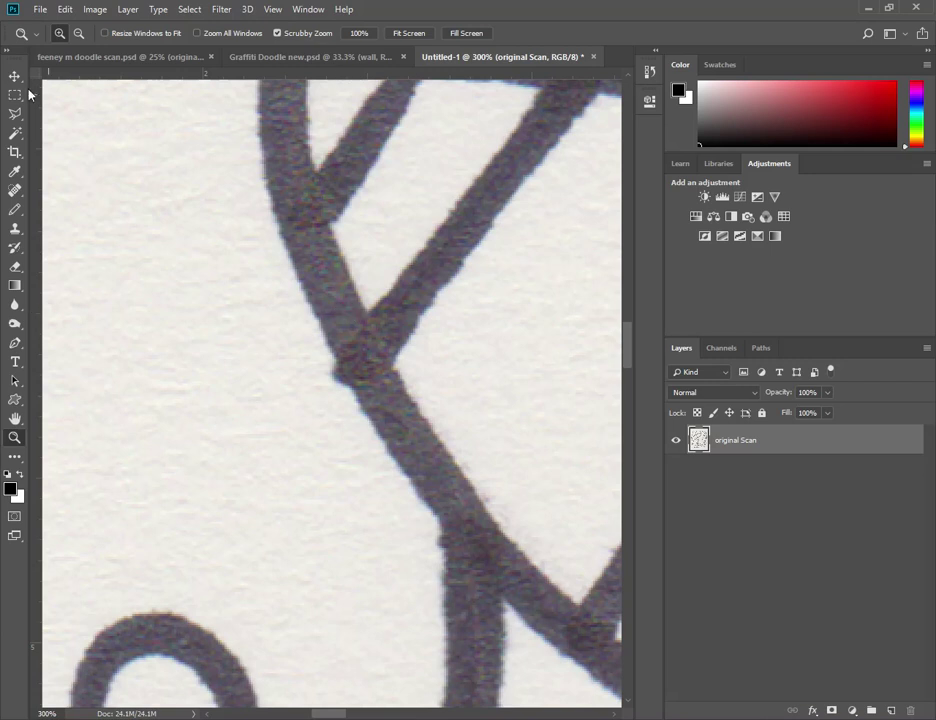
left_click(41, 13)
left_click(41, 13)
key("ctrl+0")
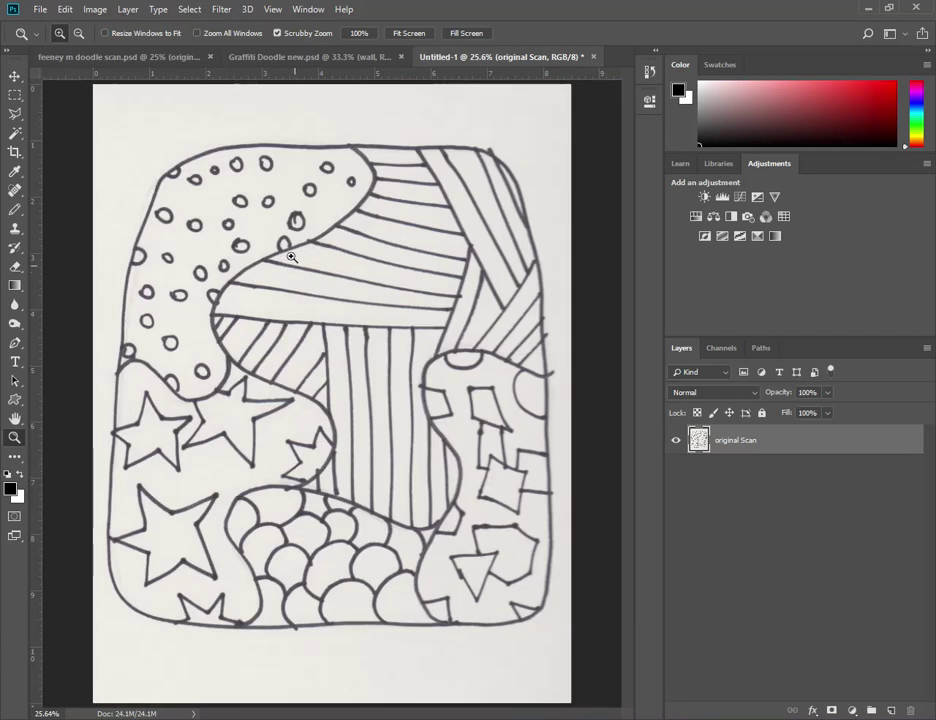
left_click_drag(281, 244, 455, 376)
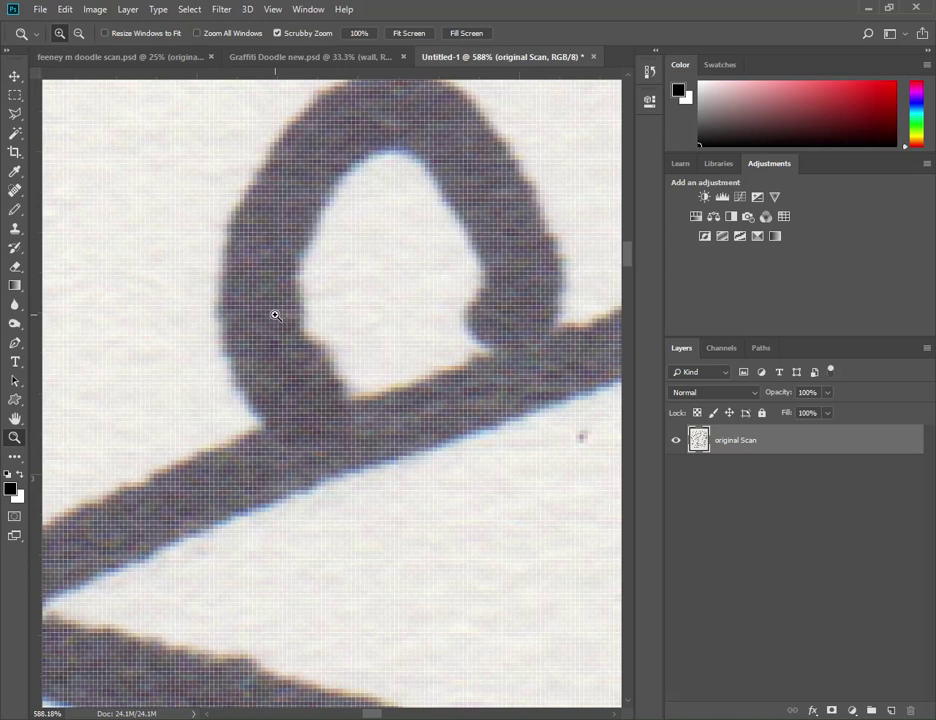
key("ctrl+1")
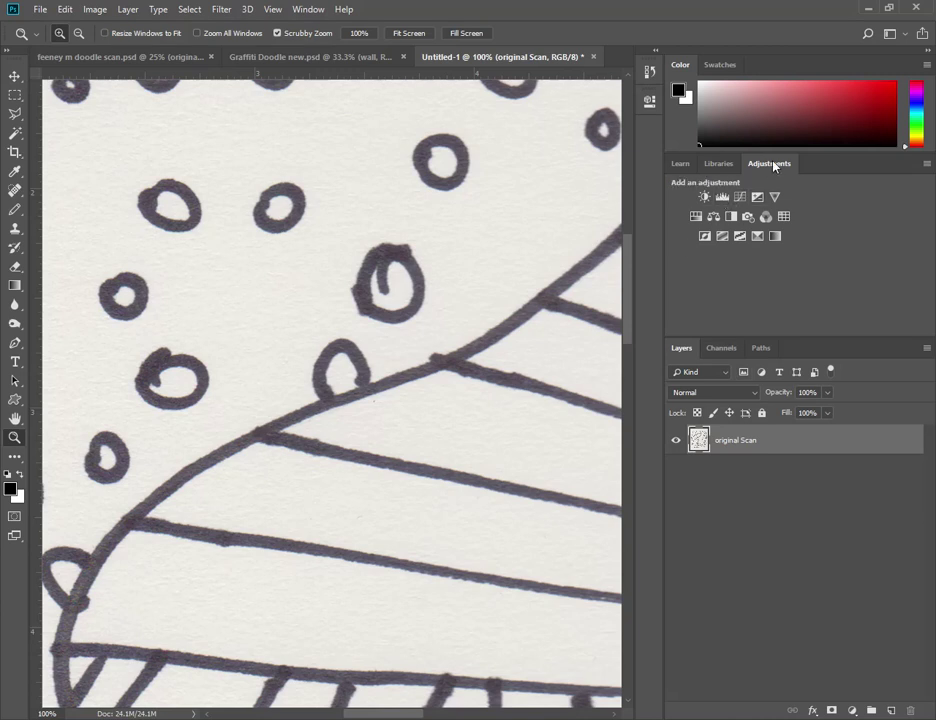
- Reset the Essentials workspace and show the available adjustments
left_click(904, 37)
left_click(866, 137)
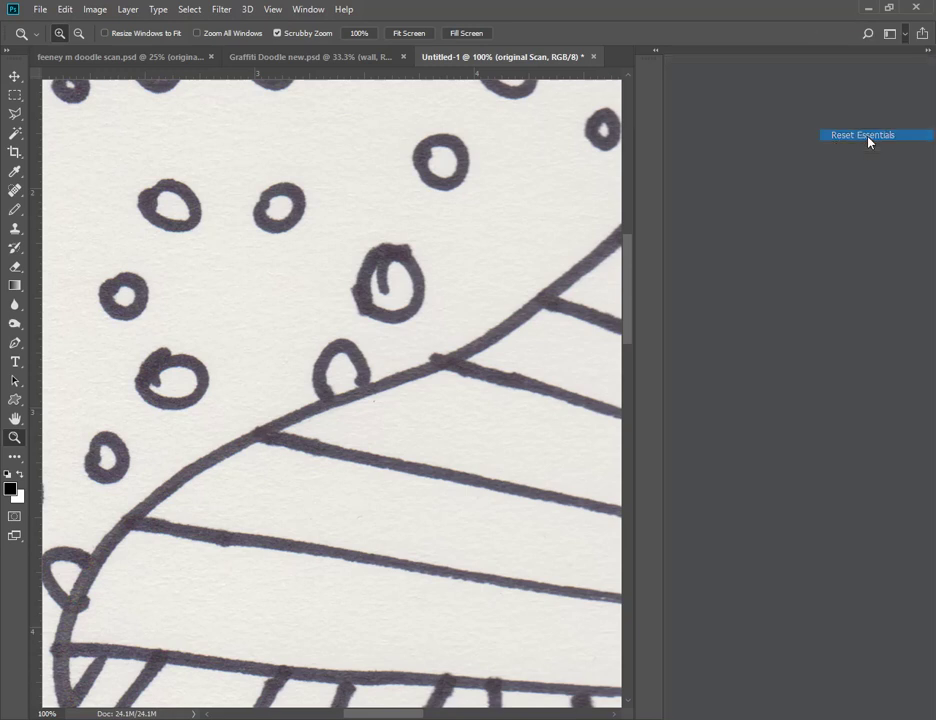
left_click(769, 165)
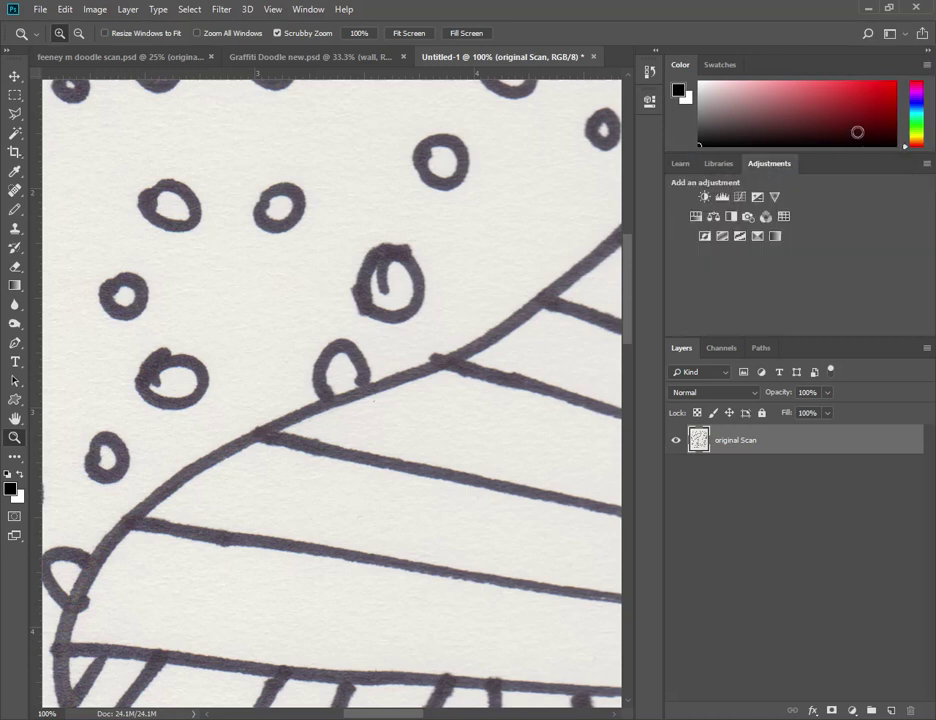
- Add a Levels adjustment layer above the scan with input levels of 101 for shadows, 0.71 for midtones and 207 for highlights
left_click(723, 198)
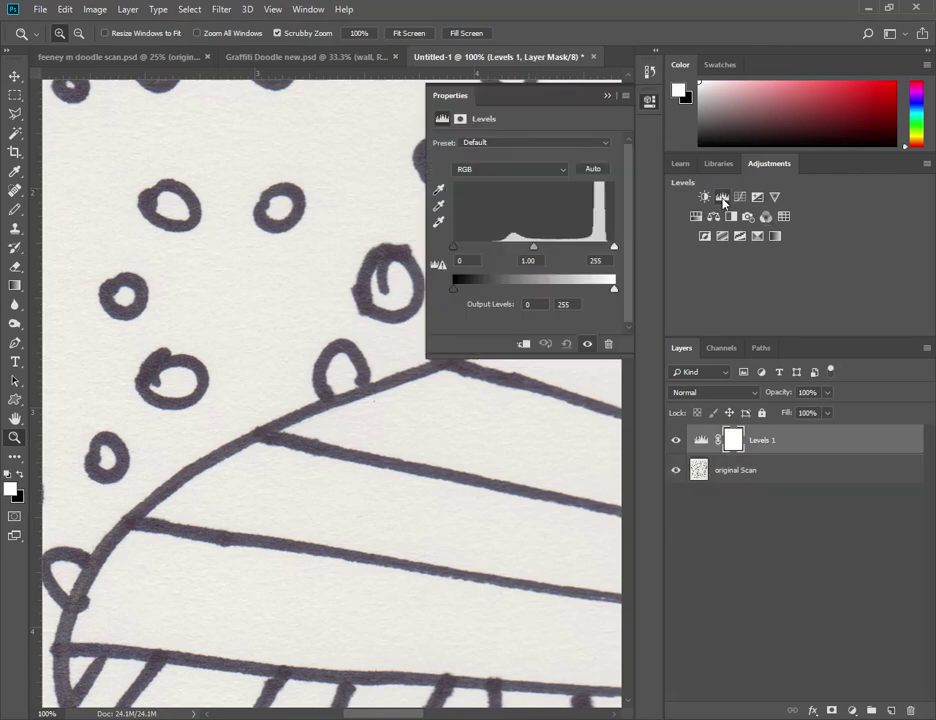
left_click_drag(452, 250, 518, 254)
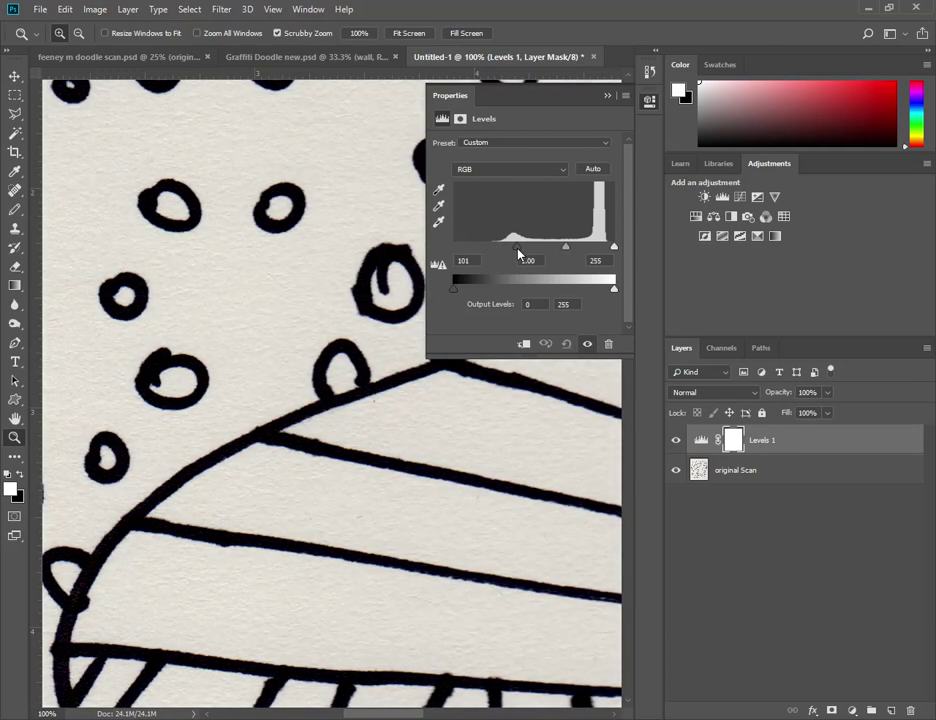
left_click_drag(255, 213, 284, 213)
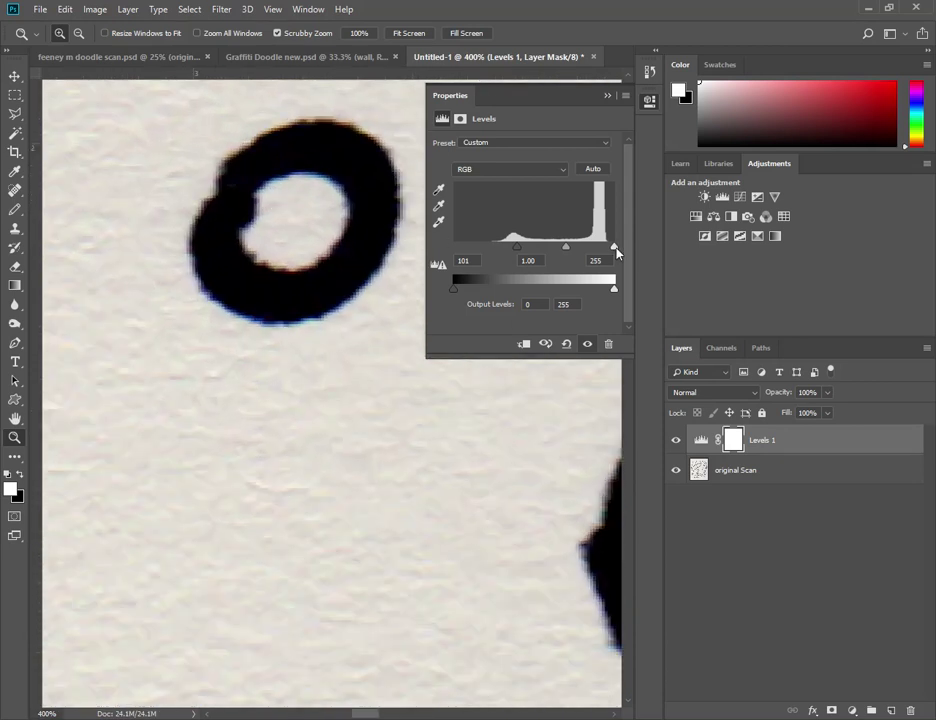
mouse_move(615, 250)
left_mouse_down()
mouse_move(580, 248)
mouse_move(615, 247)
left_mouse_up()
left_click_drag(614, 249, 557, 248)
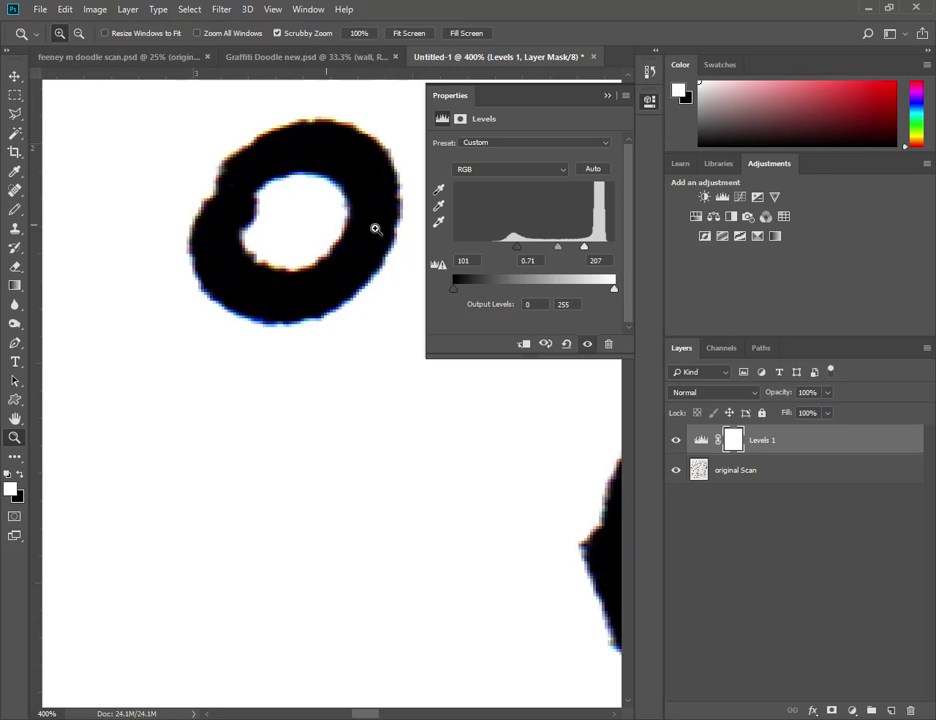
- Add a Black & White adjustment layer above Levels with Reds at -52, Cyans at 23 and Blues at -10
left_click(290, 228)
left_click(292, 224)
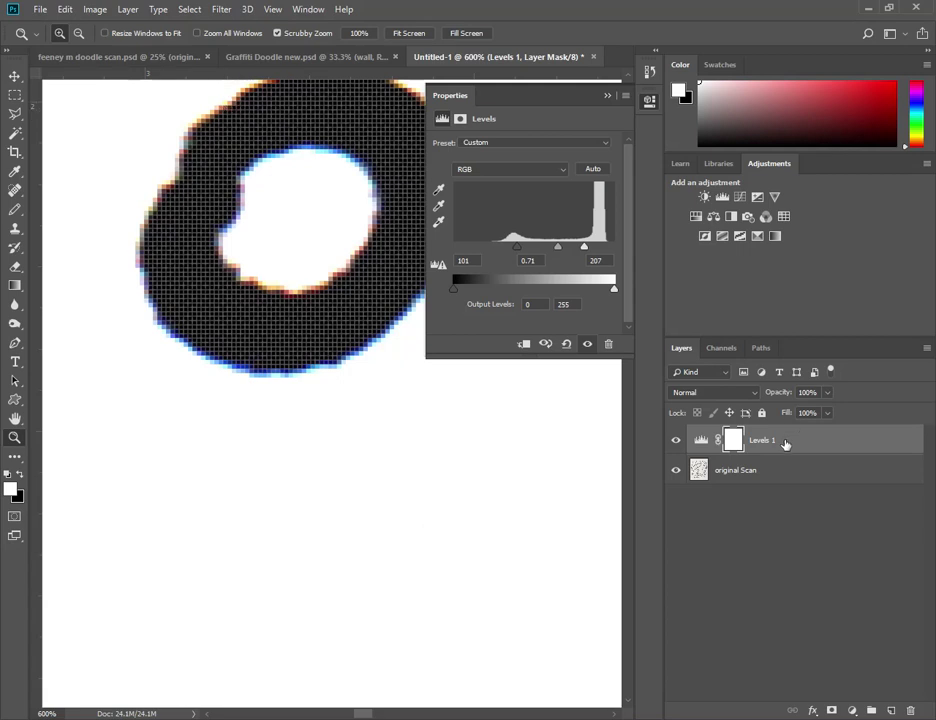
left_click(731, 217)
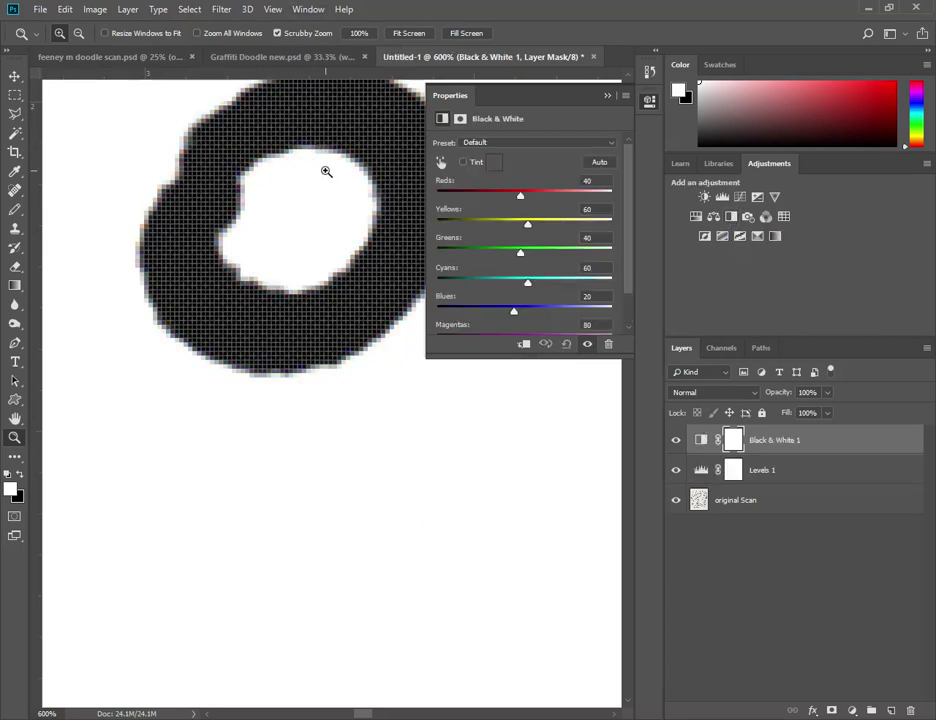
mouse_move(529, 284)
left_mouse_down()
mouse_move(491, 281)
mouse_move(518, 281)
left_mouse_up()
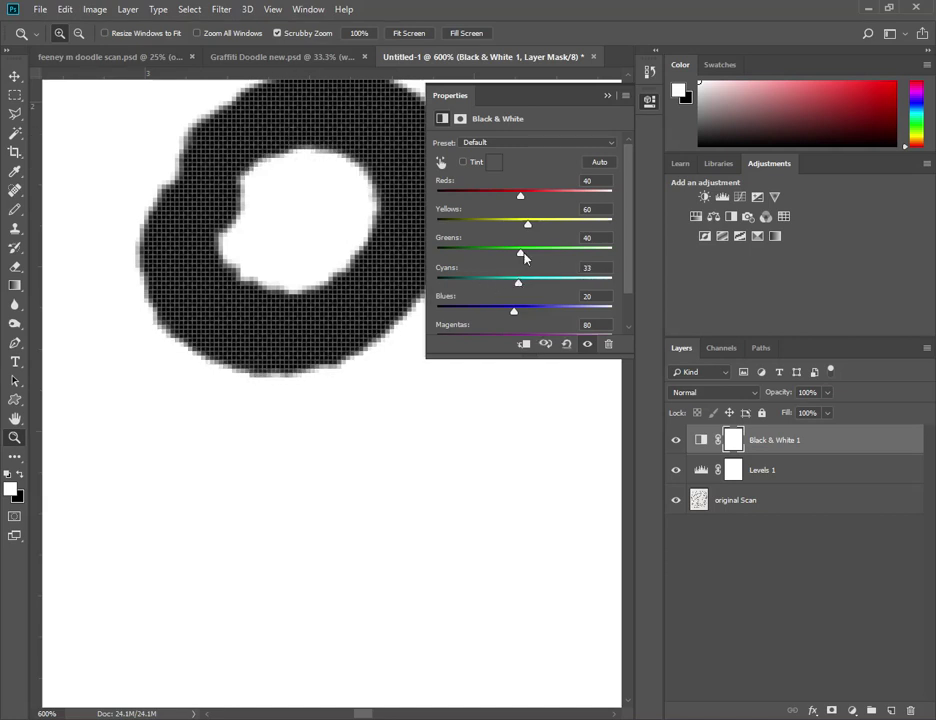
mouse_move(521, 198)
left_mouse_down()
mouse_move(492, 200)
mouse_move(489, 210)
left_mouse_up()
mouse_move(516, 286)
left_mouse_down()
mouse_move(516, 314)
mouse_move(503, 315)
left_mouse_up()
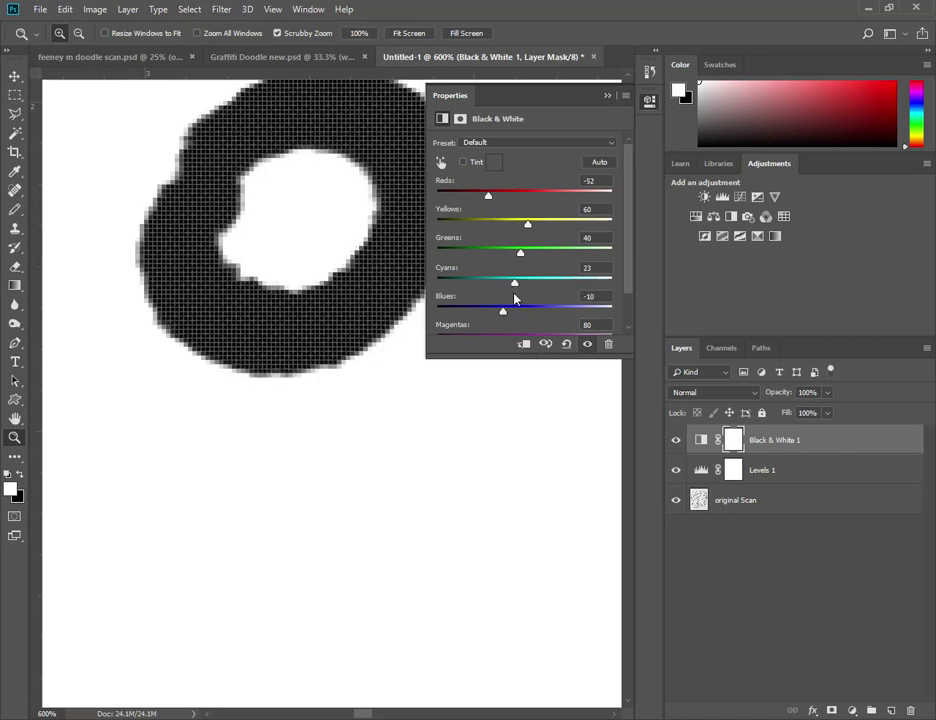
key("ctrl+0")
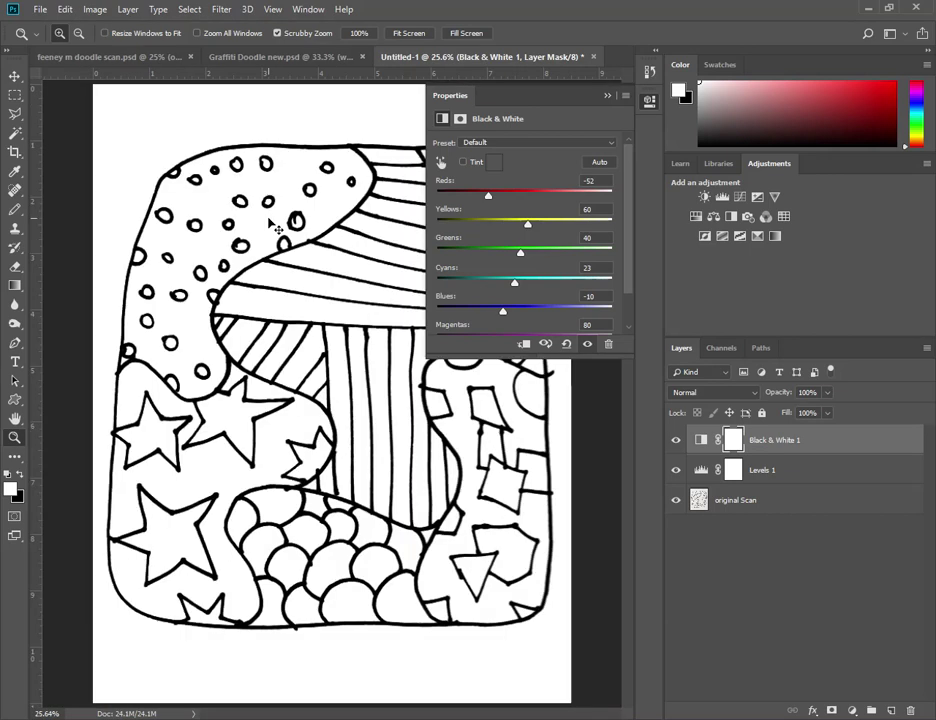
left_click(606, 97)
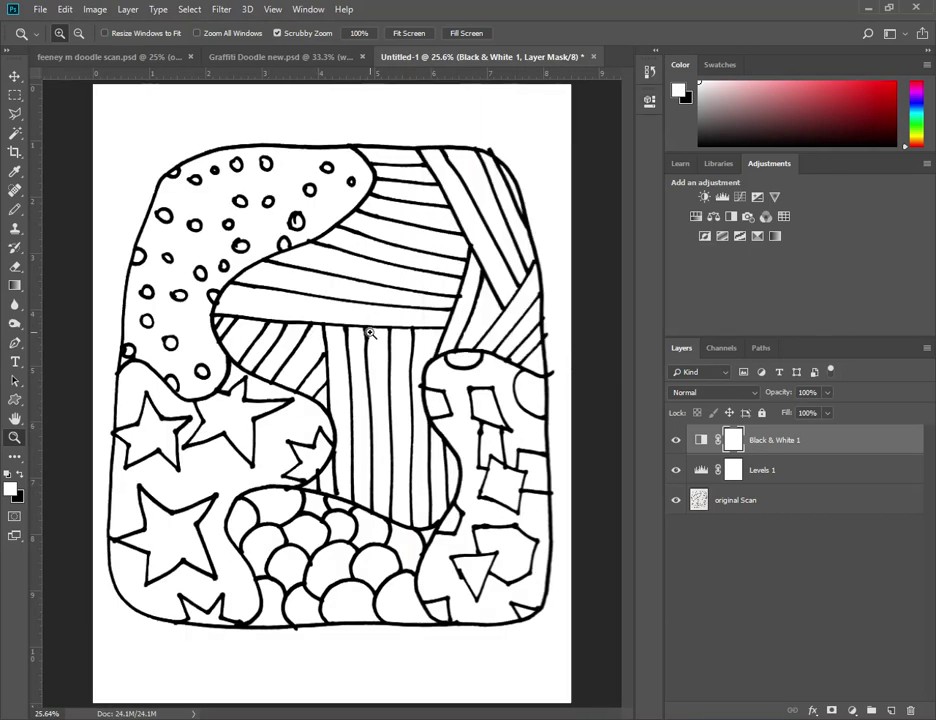
- Duplicate the original Scan, Levels and Black & White layers together and merge the duplicates into one layer
left_click(805, 499)
left_click(812, 440)
left_click(806, 505, "shift")
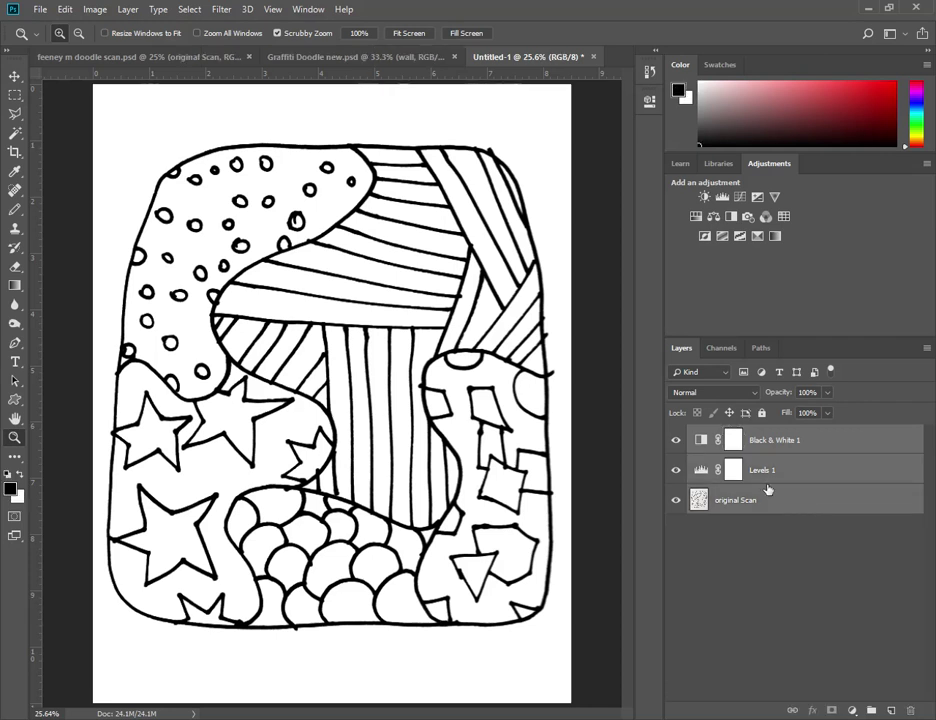
right_click(790, 505)
left_click(646, 204)
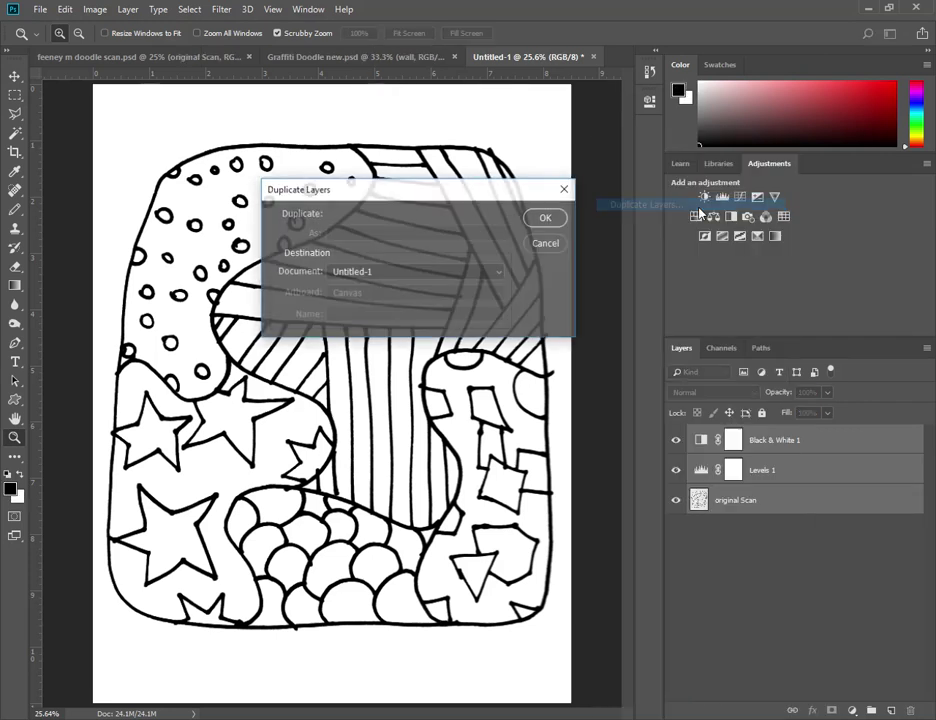
left_click(541, 218)
right_click(847, 449)
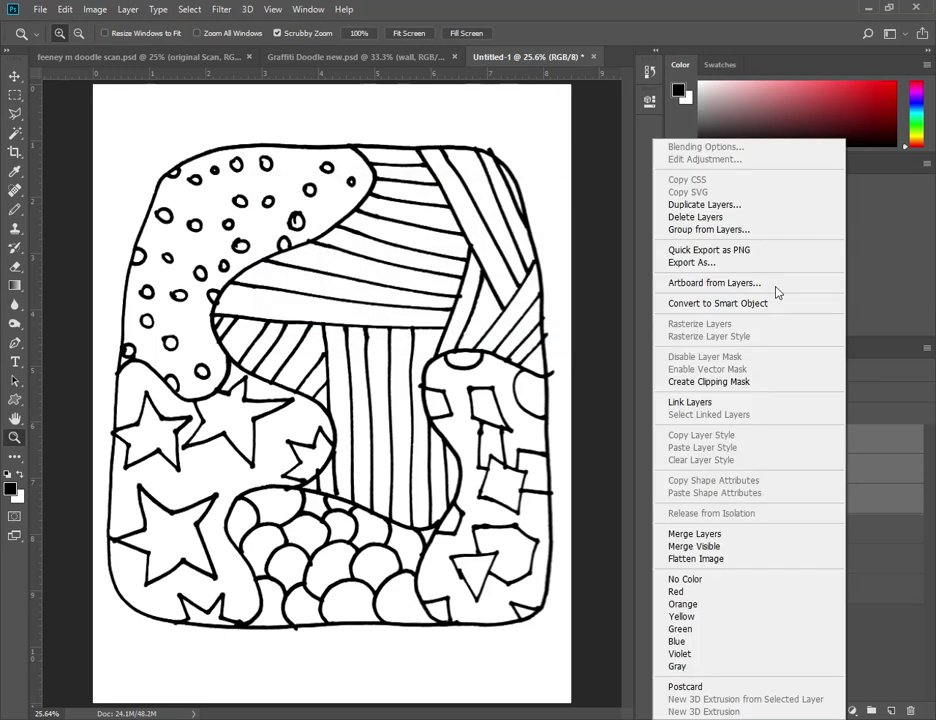
left_click(754, 536)
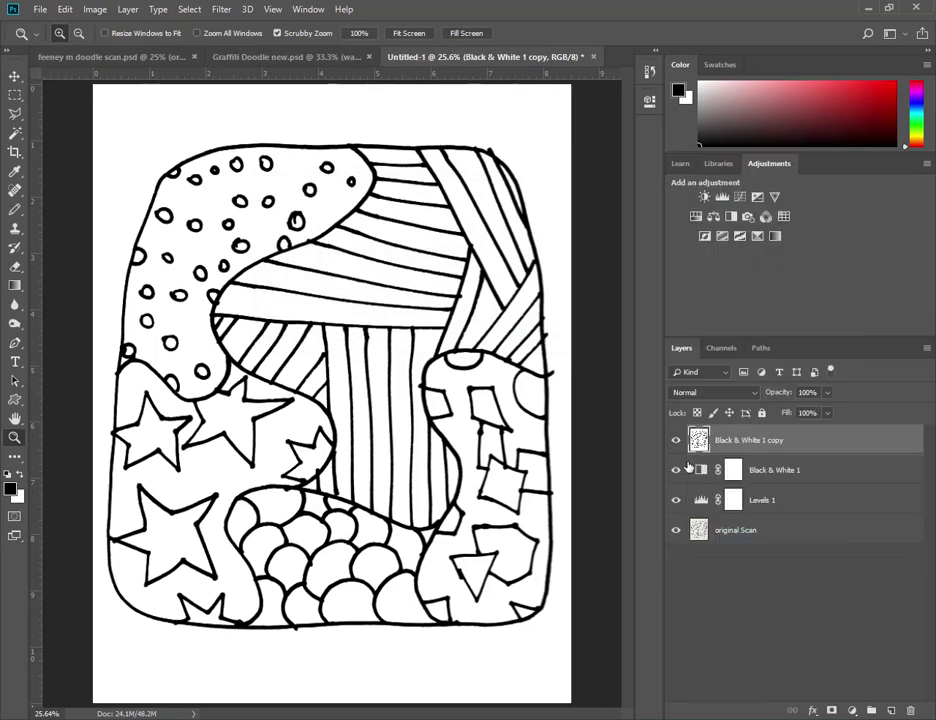
- Group the Black & White 1, Levels 1 and original Scan layers and name the group "originals"
left_click(809, 478)
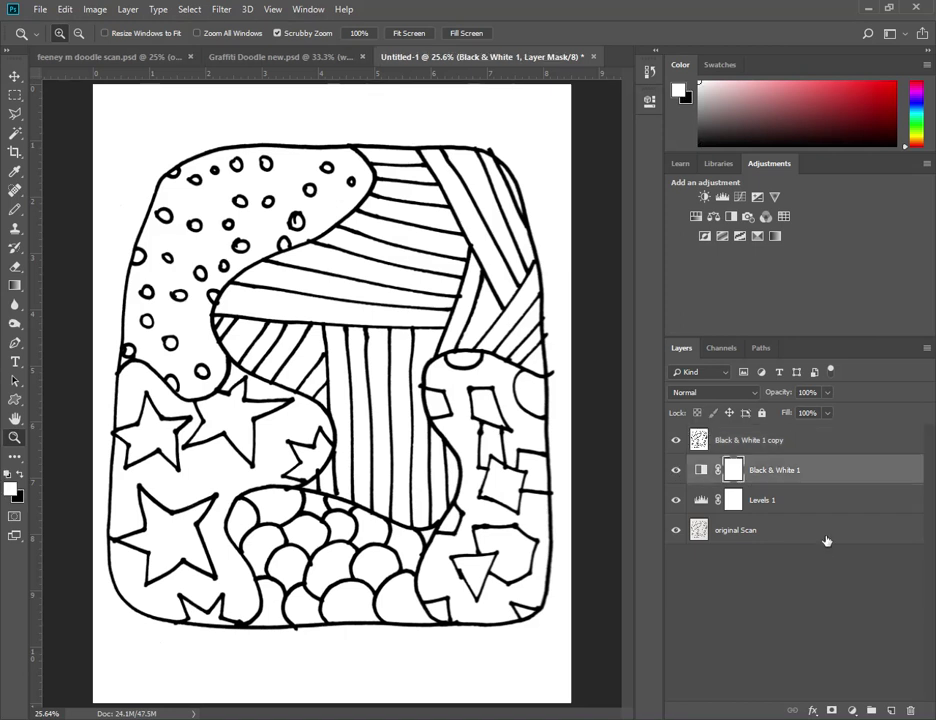
left_click(826, 541, "shift")
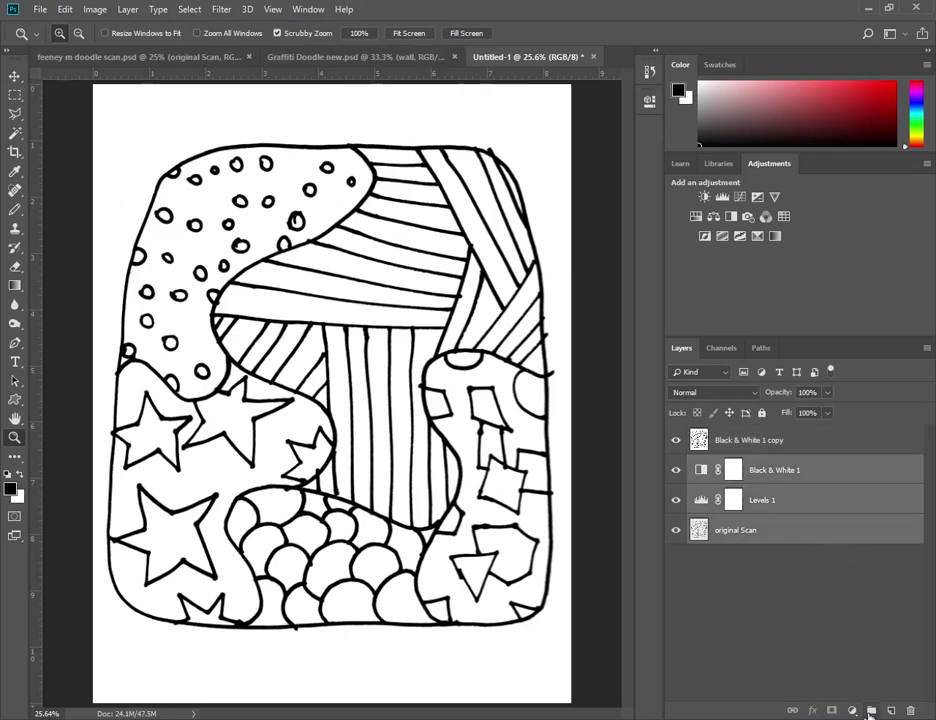
left_click(871, 710)
double_click(725, 464)
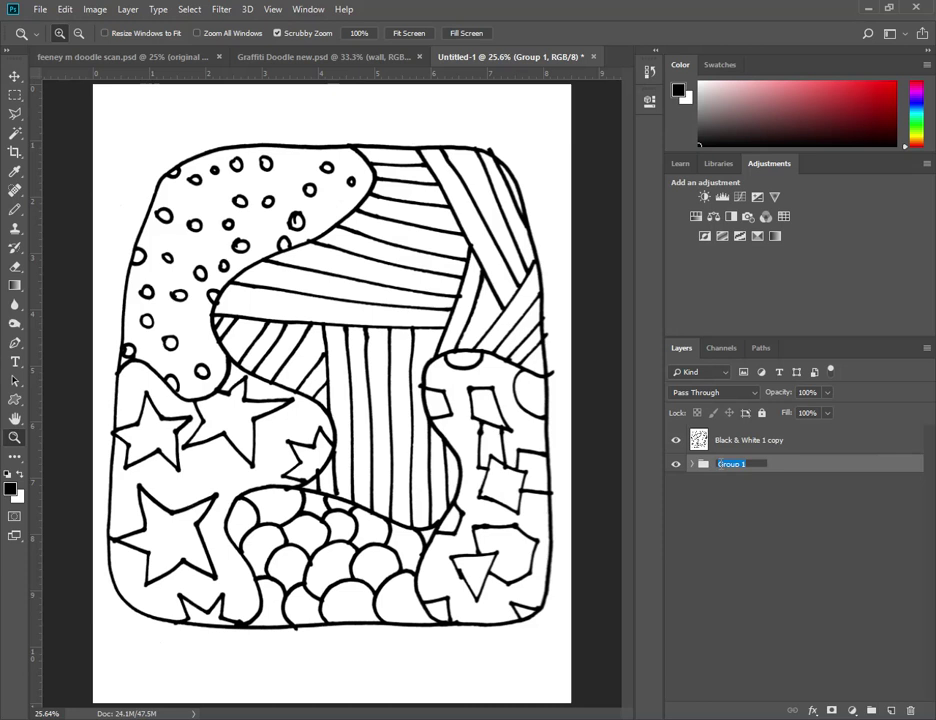
type("origi")
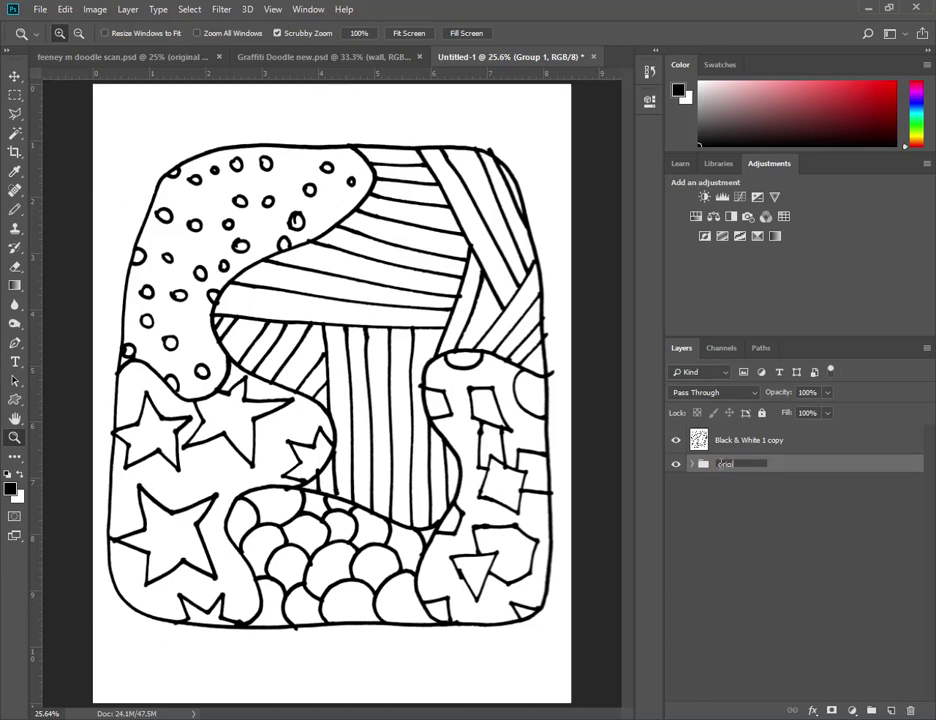
type("nals")
key("Return")
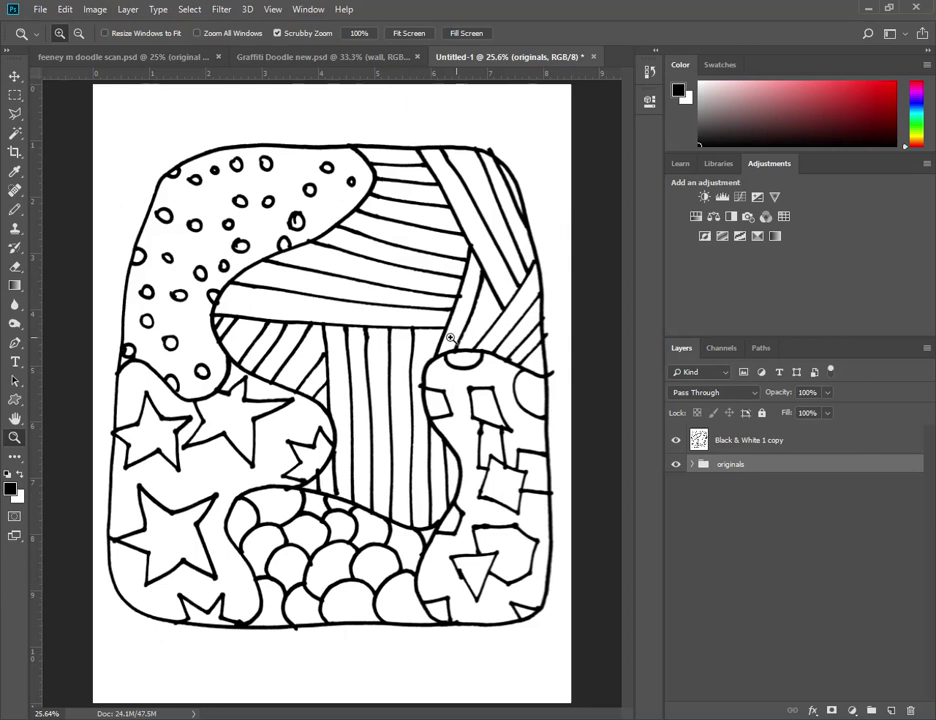
- Hide the originals group, keep the merged Black & White 1 copy layer visible and make it the active layer
left_click(677, 442)
left_click(676, 464)
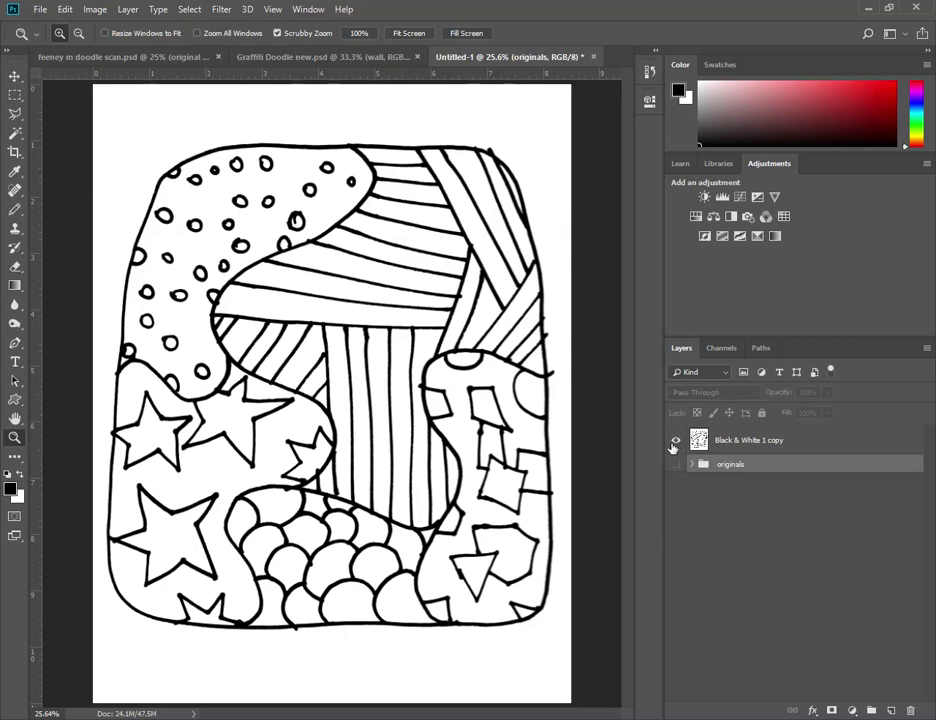
left_click(676, 441)
left_click(676, 441)
left_click(676, 441)
left_click(676, 441)
left_click(837, 446)
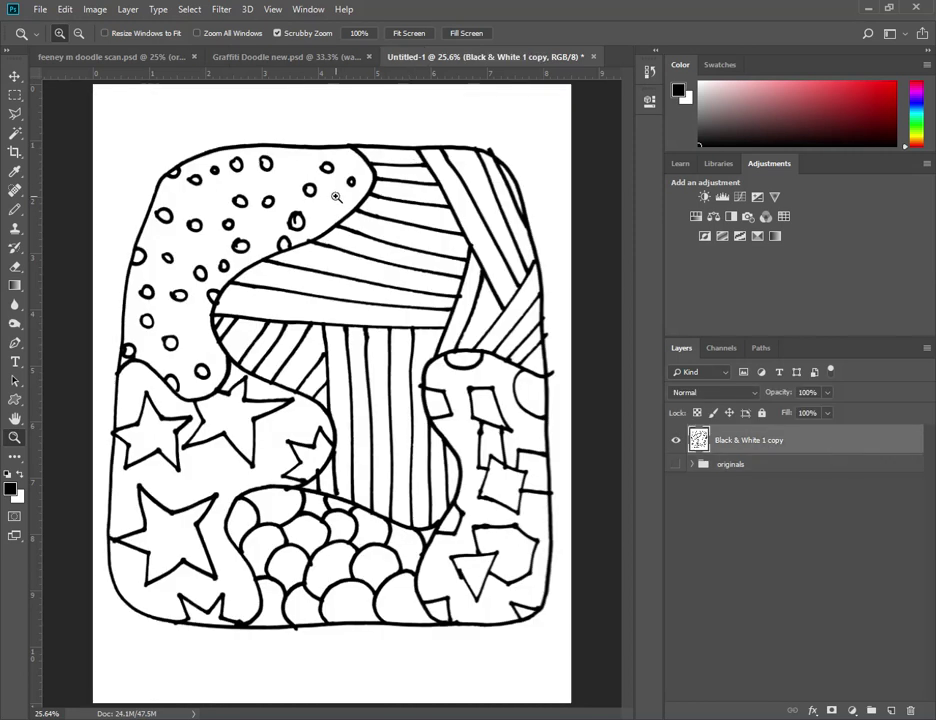
- Select the doodle's connected black outlines with the Magic Wand and check the selection with the merged layer briefly hidden
left_click(15, 133)
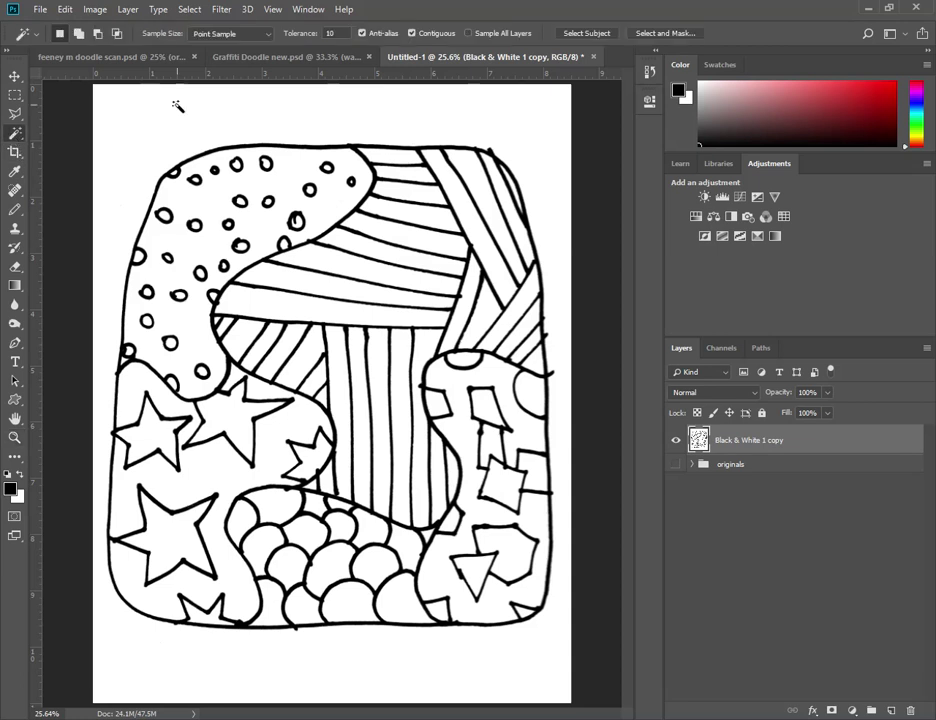
left_click(352, 147)
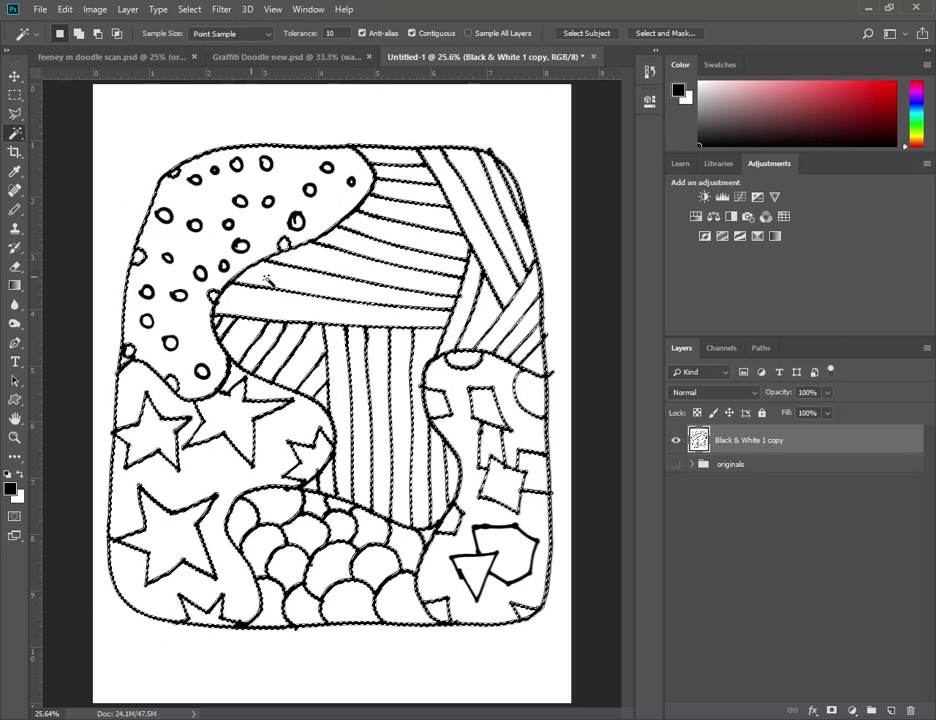
left_click(675, 443)
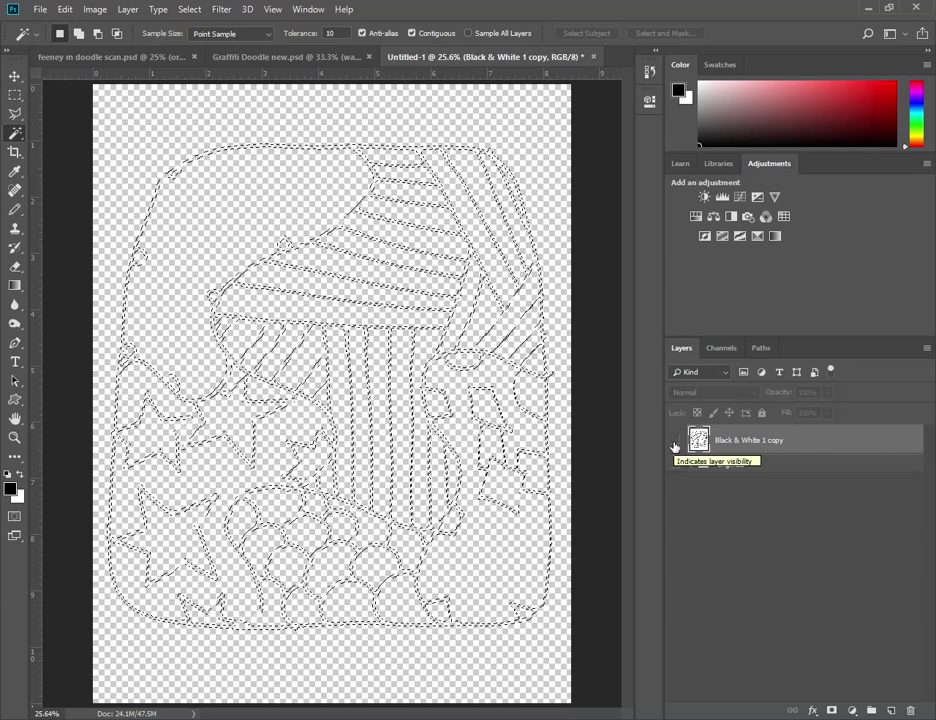
left_click(675, 443)
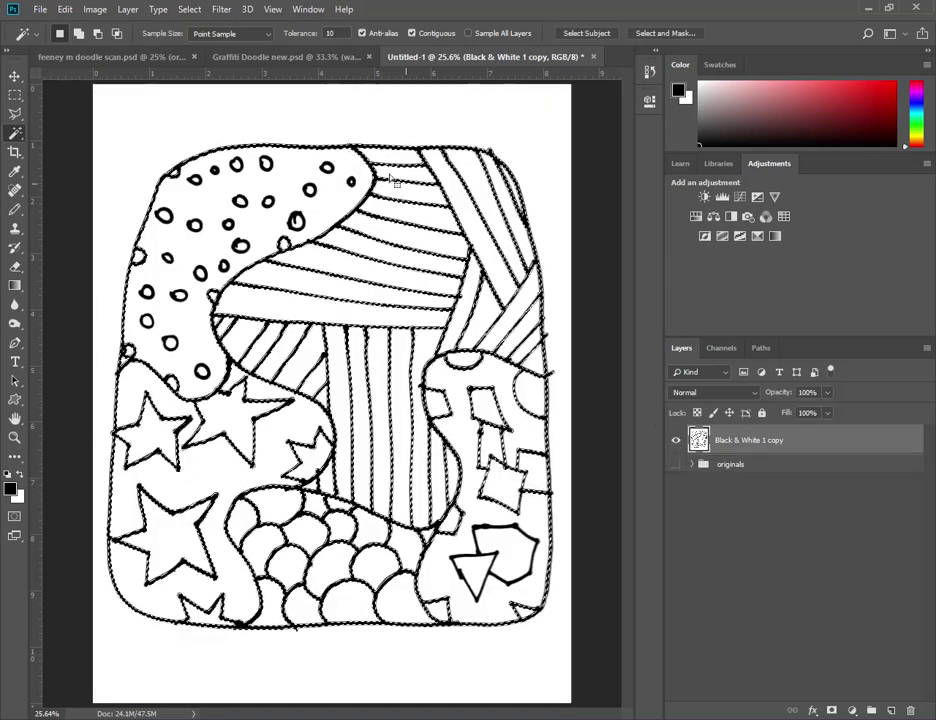
- Extend the selection to all similar black areas and copy the selected lines onto a new layer
left_click(190, 12)
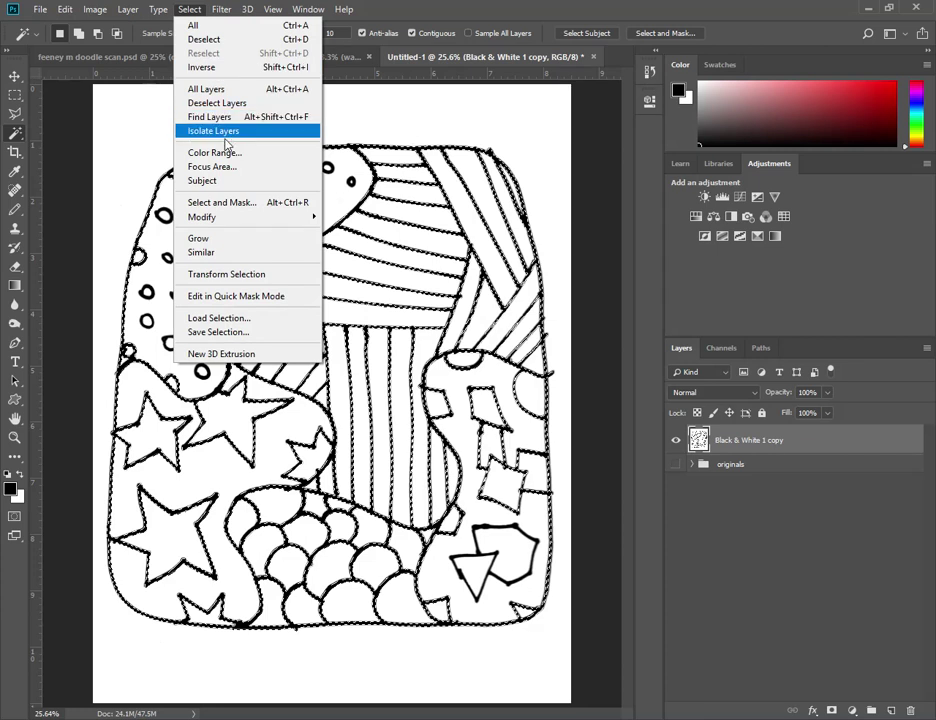
left_click(237, 255)
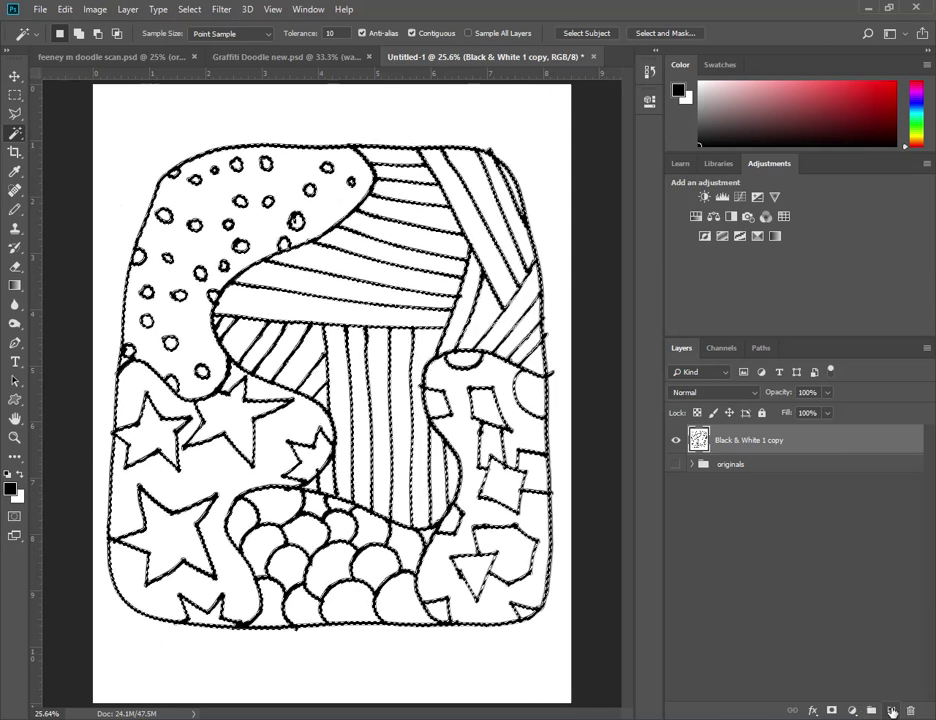
key("ctrl+j")
- Hide the Black & White 1 copy layer and toggle Layer 1's visibility to inspect the isolated line art
left_click(676, 470)
key("ctrl+f")
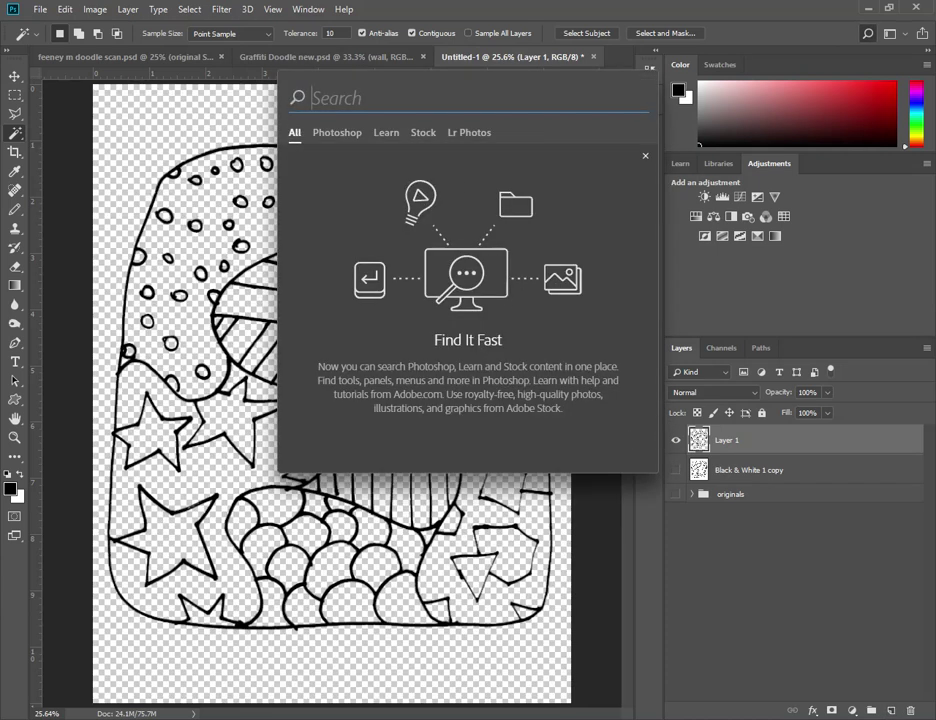
left_click(592, 68)
left_click(675, 441)
left_click(675, 441)
left_click(675, 441)
left_click(675, 441)
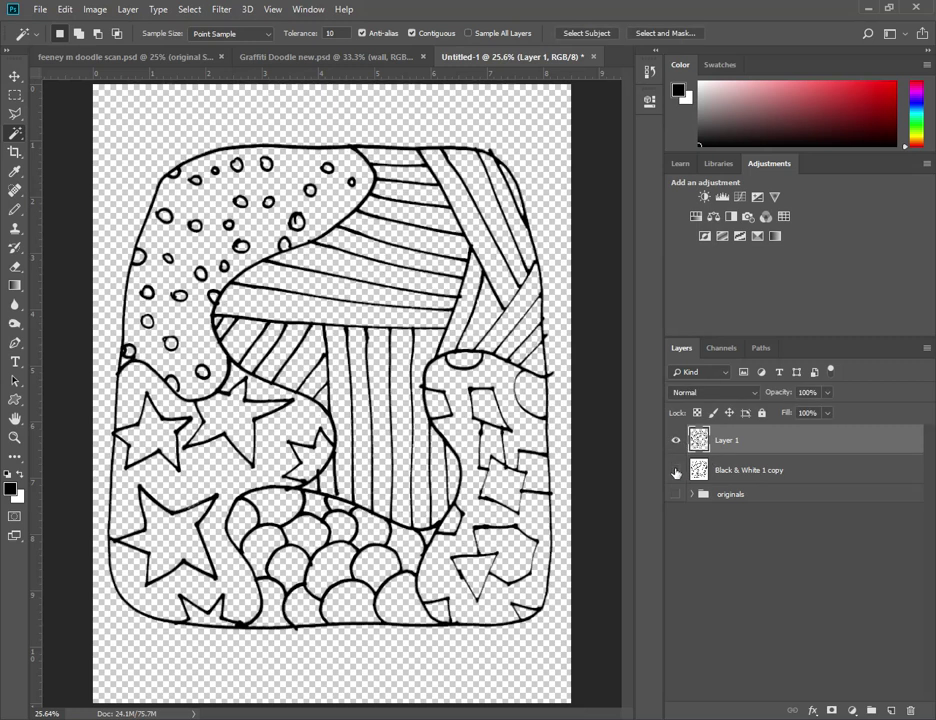
- Show Black & White 1 copy instead of Layer 1 and reselect all its black lines with the Magic Wand and Similar
left_click(675, 471)
left_click(675, 441)
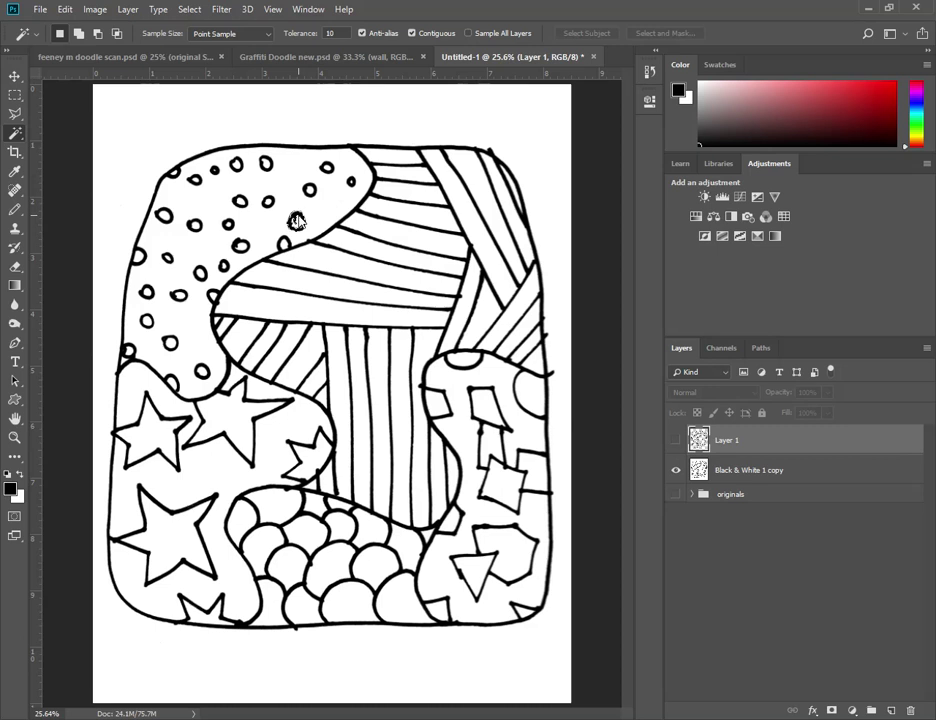
left_click(189, 9)
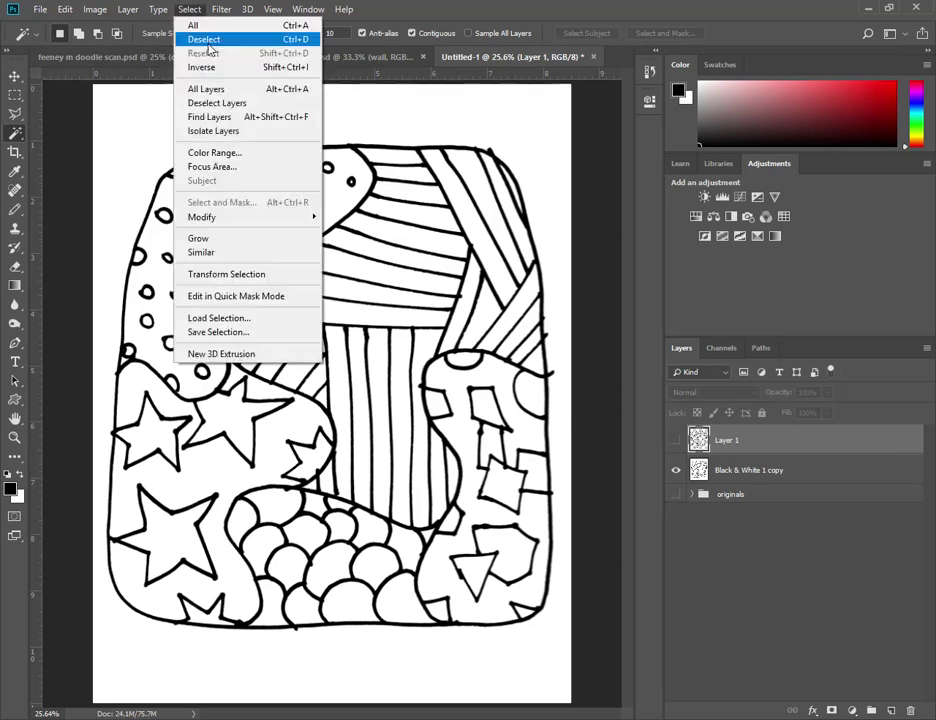
left_click(203, 252)
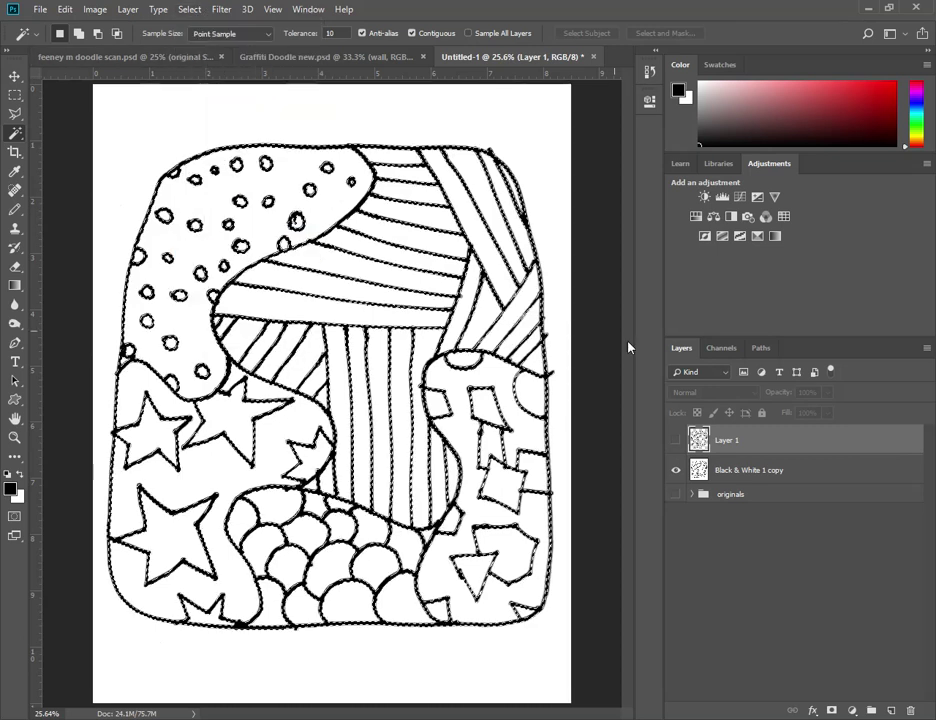
- Fill the selected lines with black at 100% opacity on a new layer, with Black & White 1 copy hidden, and deselect
left_click(891, 710)
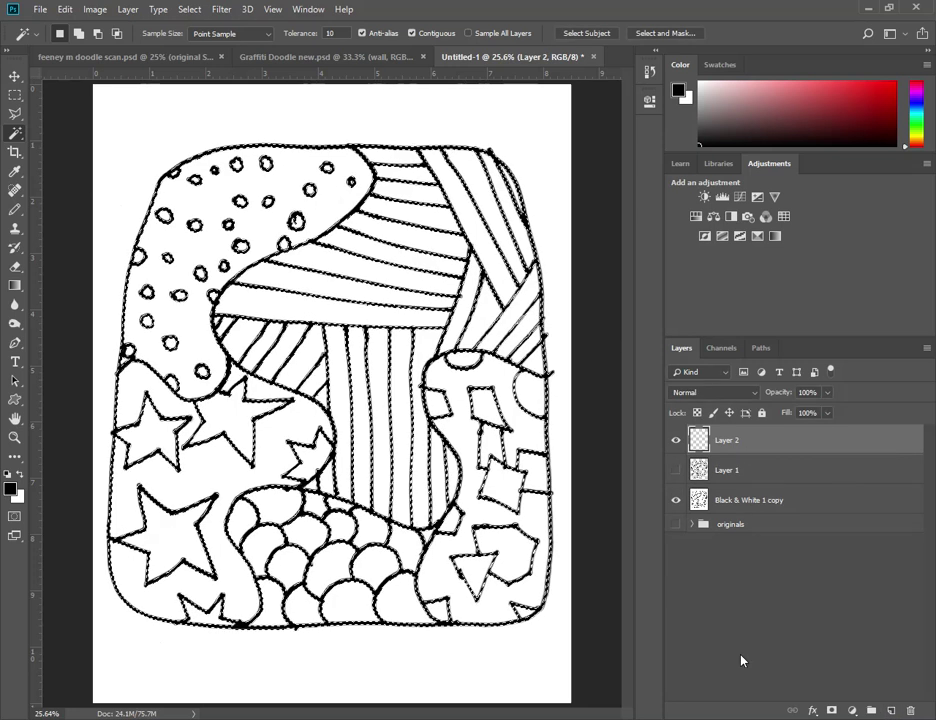
left_click(676, 504)
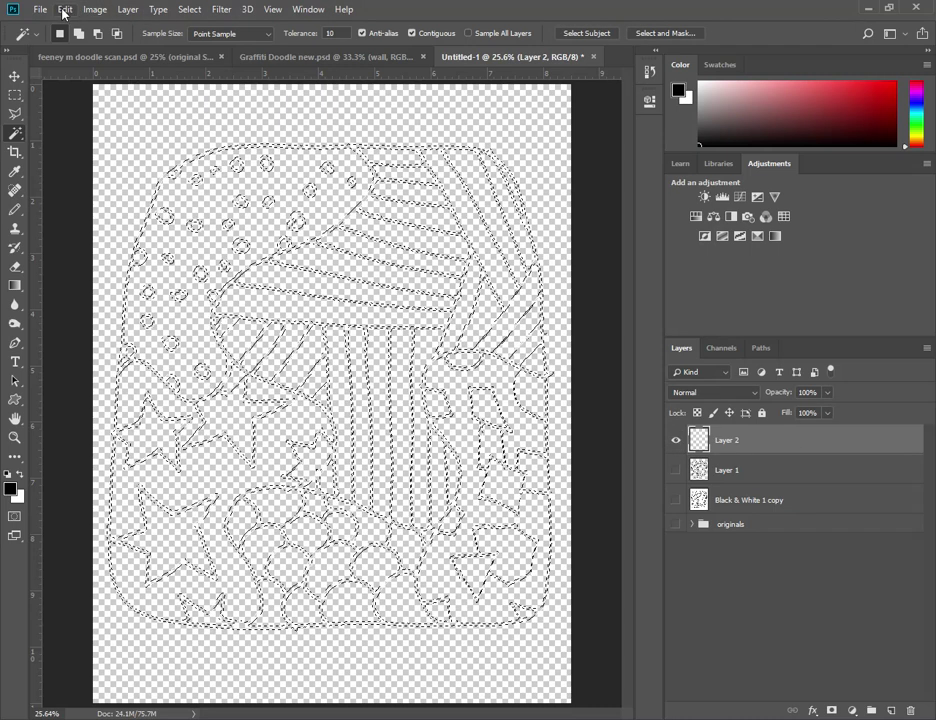
left_click(64, 10)
left_click(60, 236)
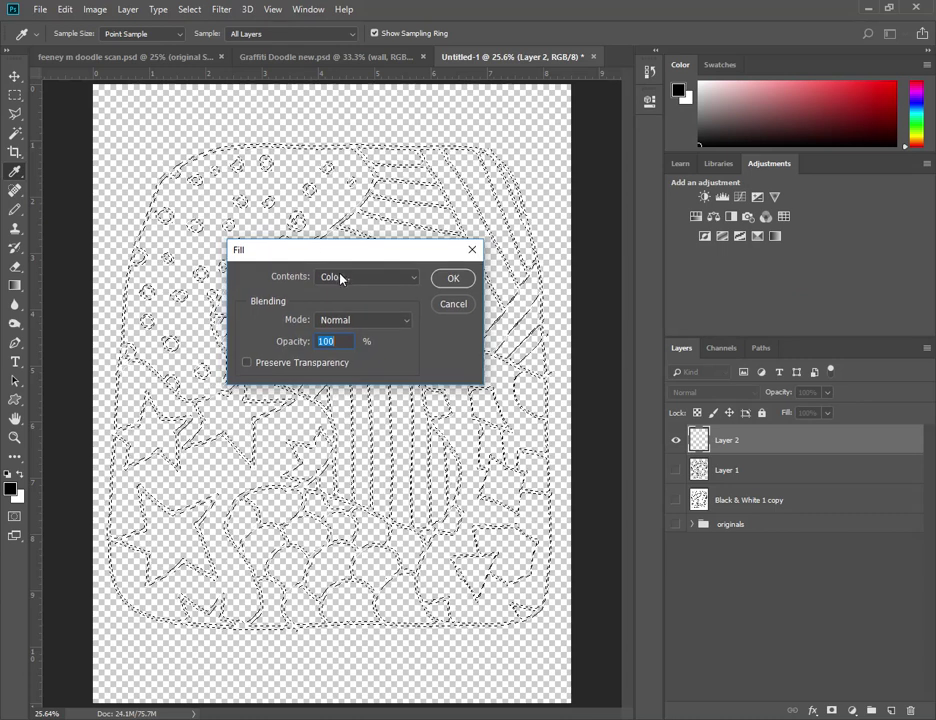
left_click(454, 278)
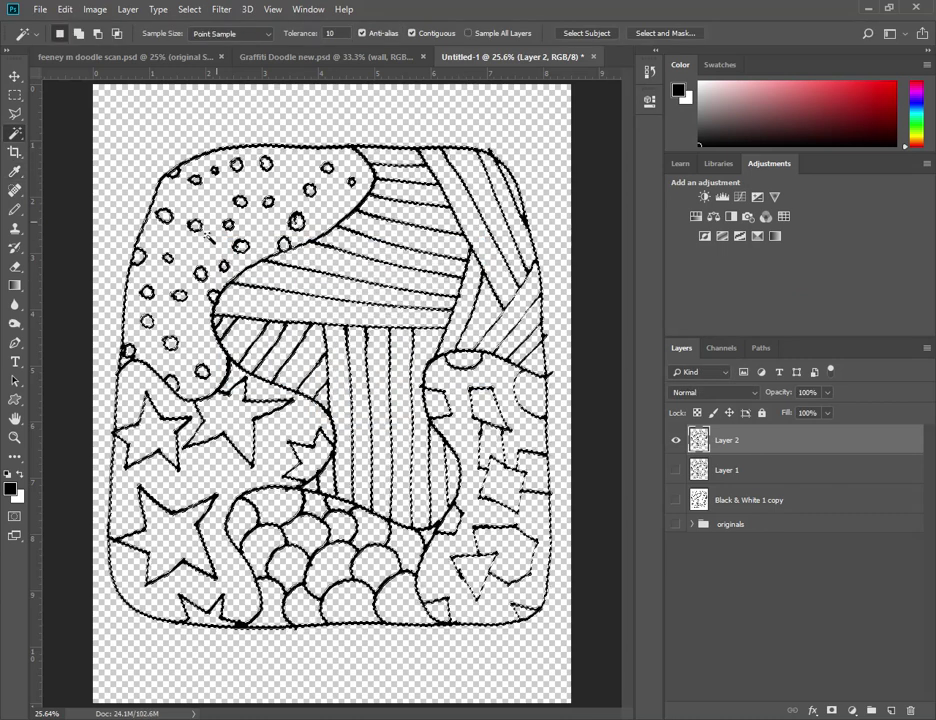
left_click(15, 94)
left_click(228, 123)
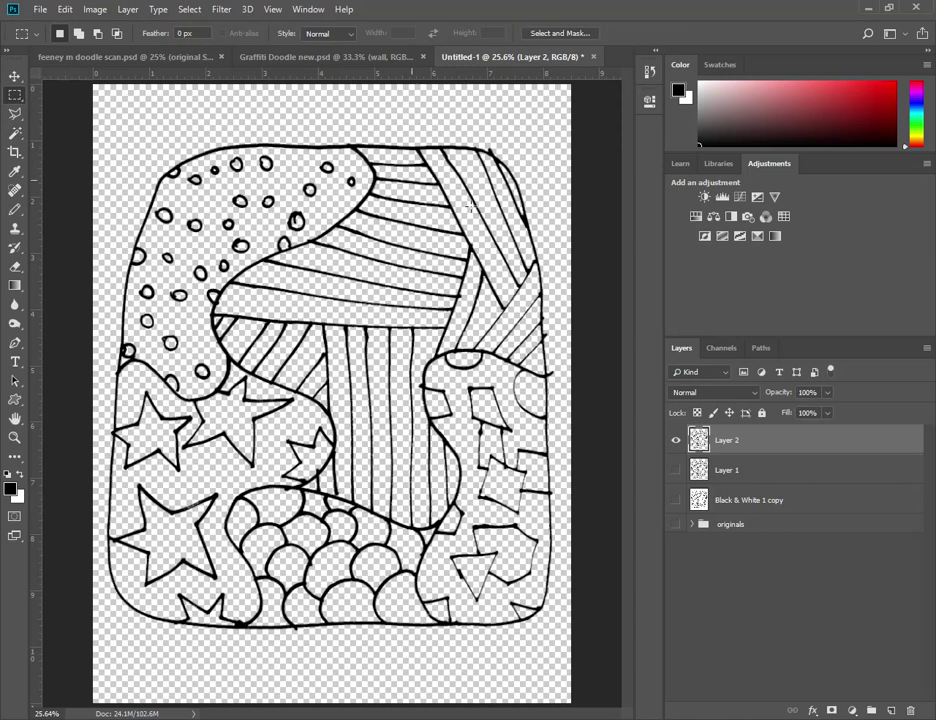
- Compare the edge quality of Layer 1 and Layer 2 up close on the doodle's outer outline by toggling their visibility
key("z")
left_click_drag(142, 192, 341, 299)
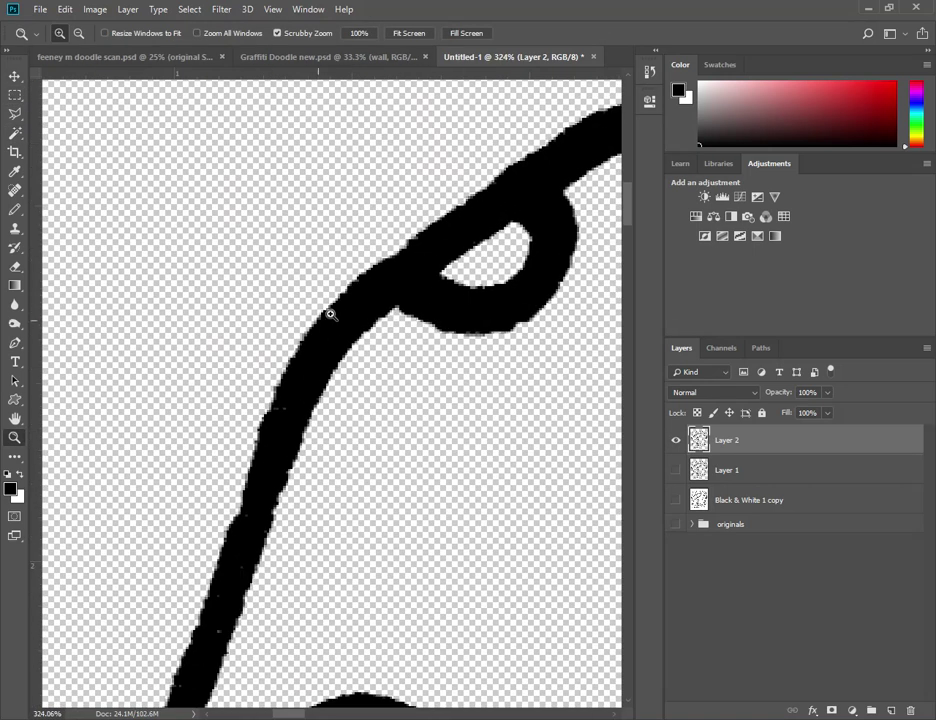
left_click(673, 437)
left_click(675, 470)
left_click(675, 441)
left_click(675, 441)
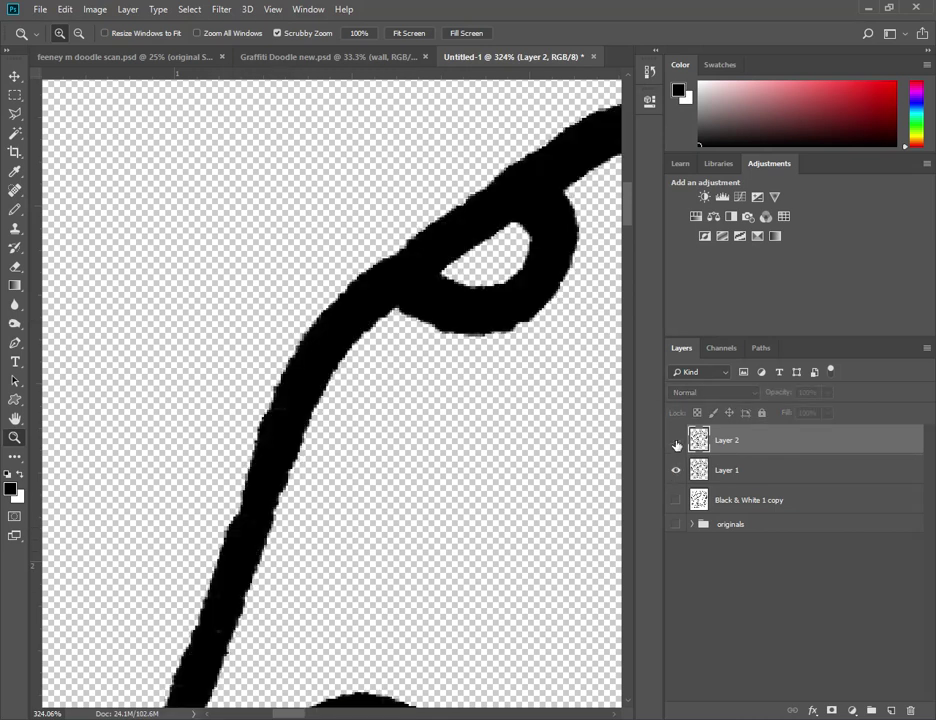
left_click(676, 443)
left_click(676, 443)
left_click(676, 470)
left_click(678, 476)
left_click(678, 476)
left_click(678, 476)
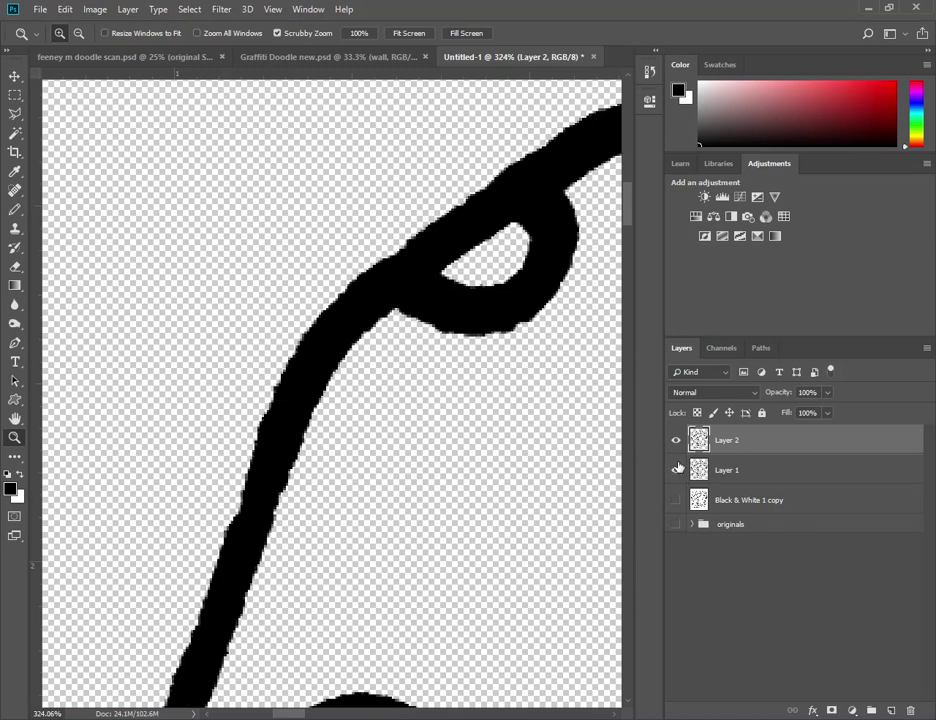
- Hide Layer 2 and rename Layer 1 as "outlines"
left_click(677, 442)
left_click(800, 476)
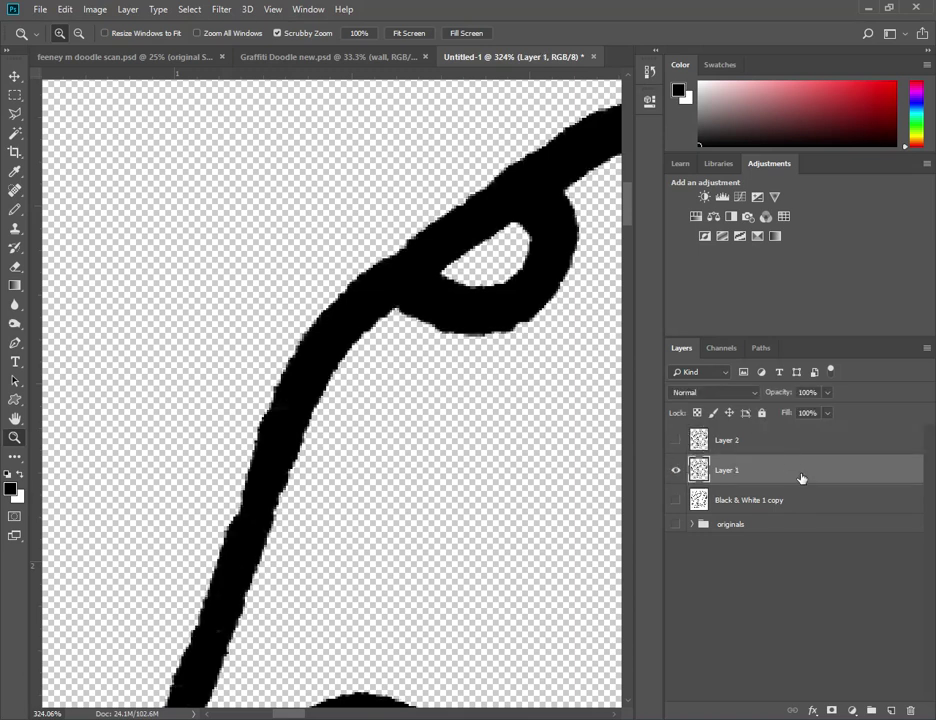
double_click(724, 470)
key("Return")
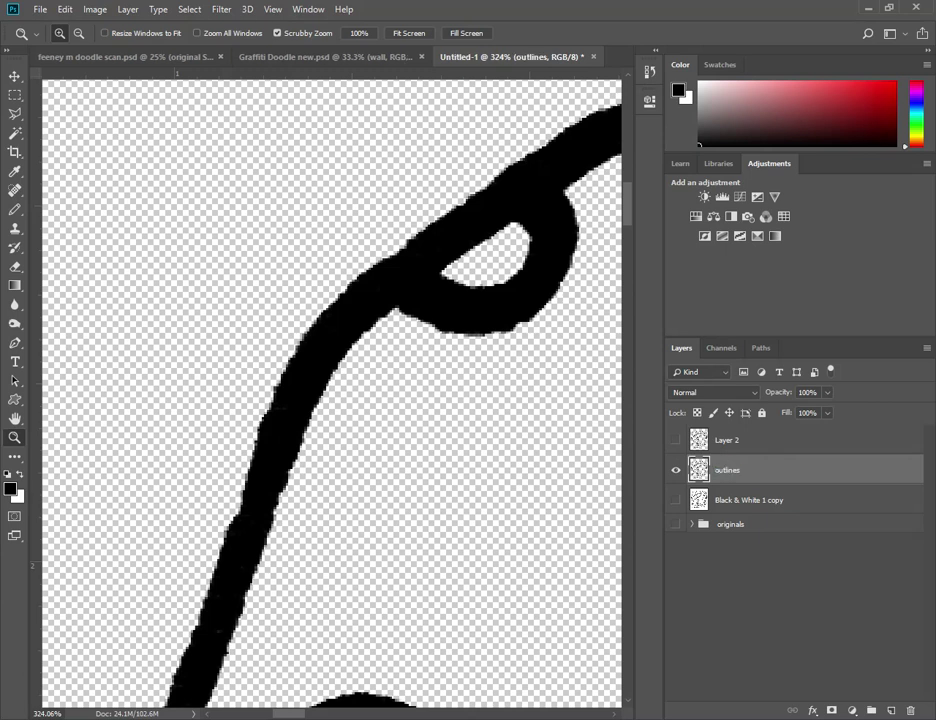